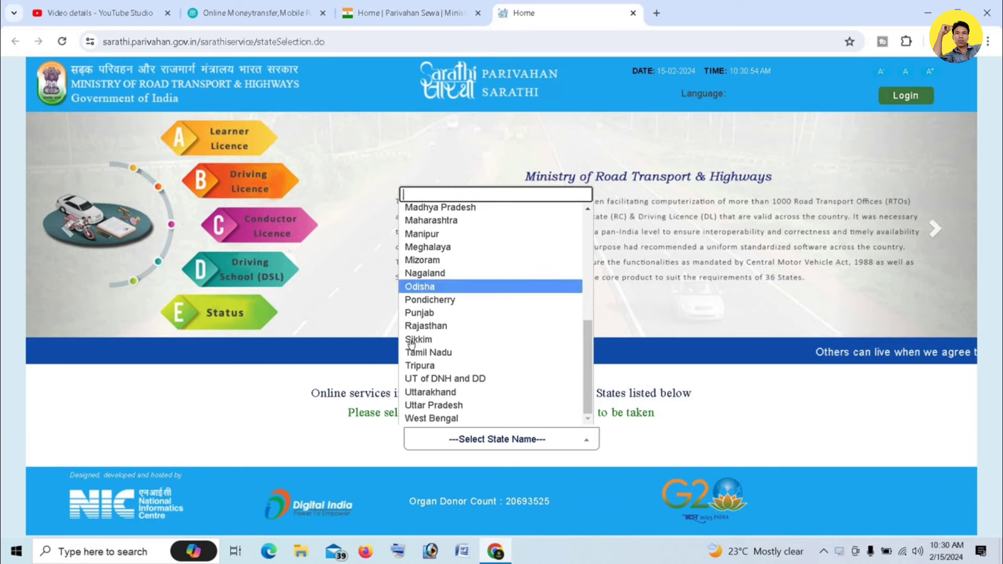
Select West Bengal as the state and skip the Contactless Licence Services pop-up.
left_click(431, 418)
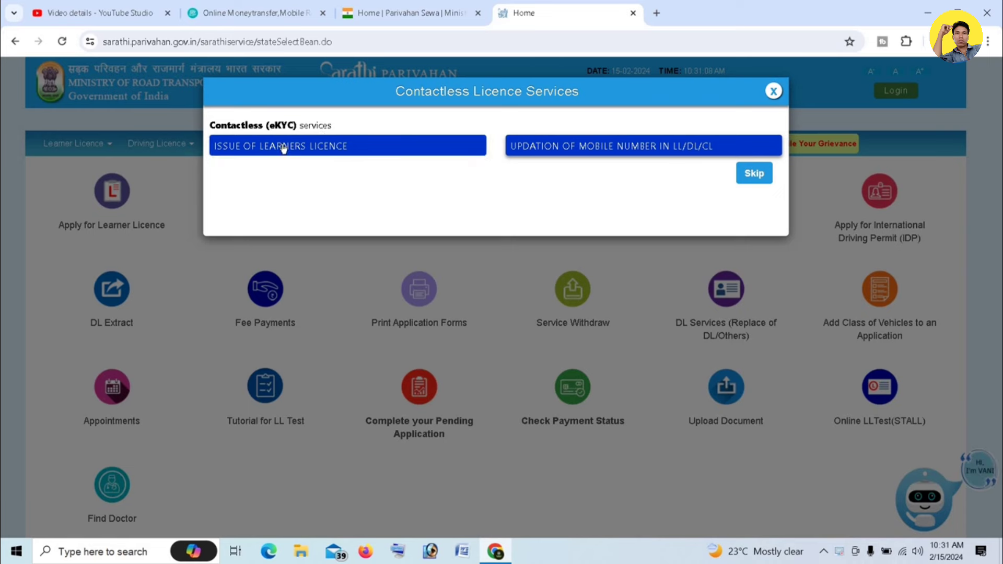
left_click(752, 174)
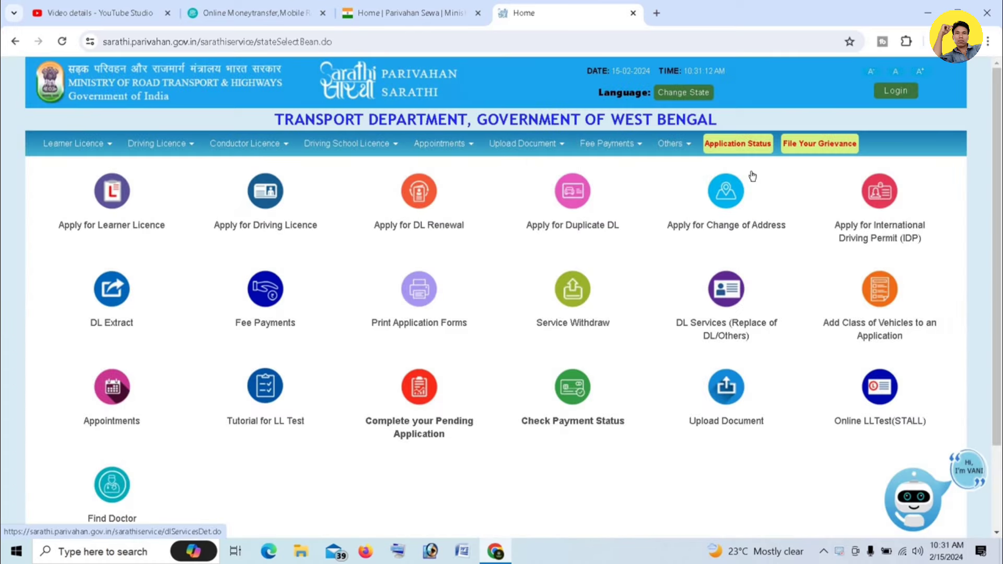
Start a new learner's licence application as a non-licence holder, submitting via Aadhaar authentication.
left_click(117, 207)
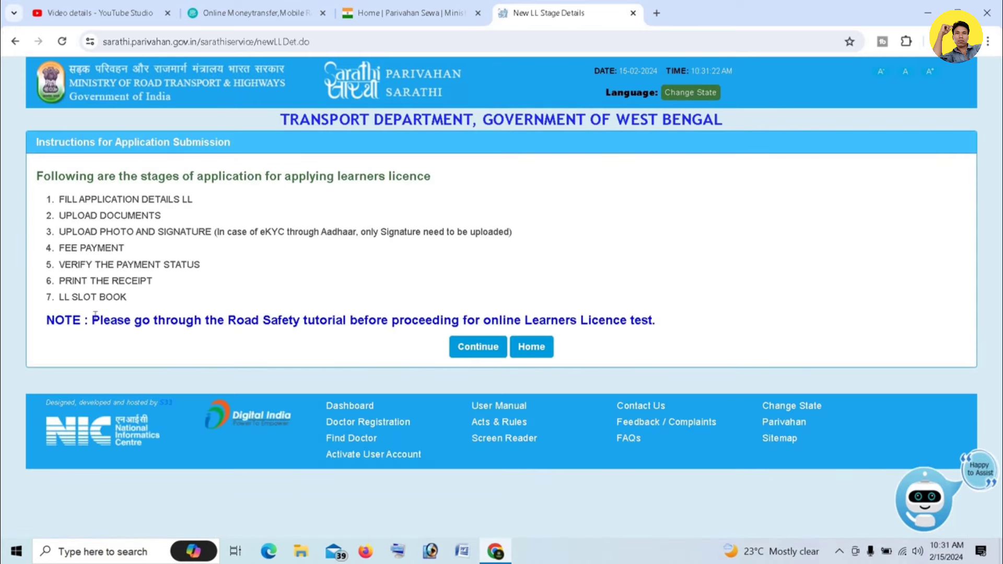
left_click(487, 346)
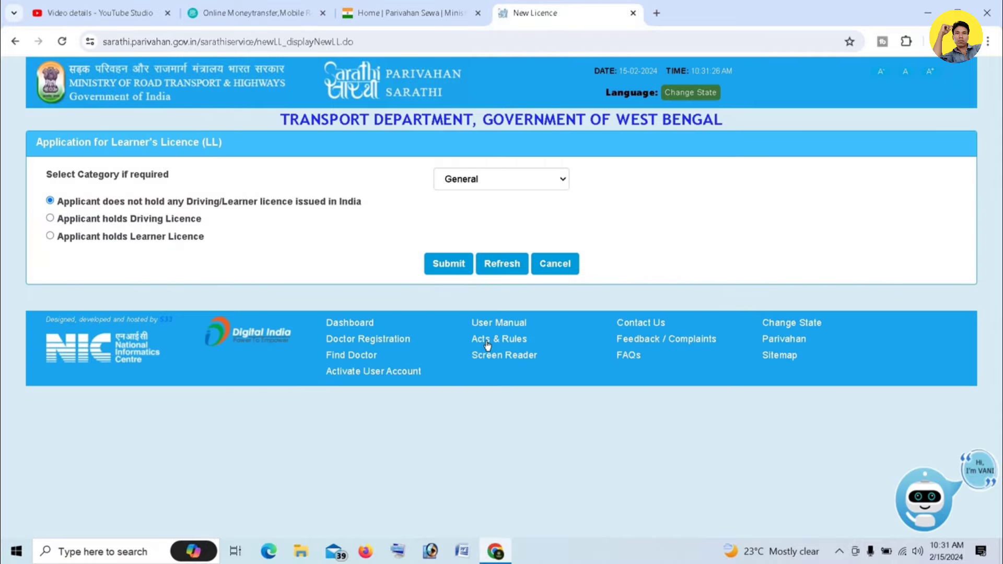
left_click(446, 264)
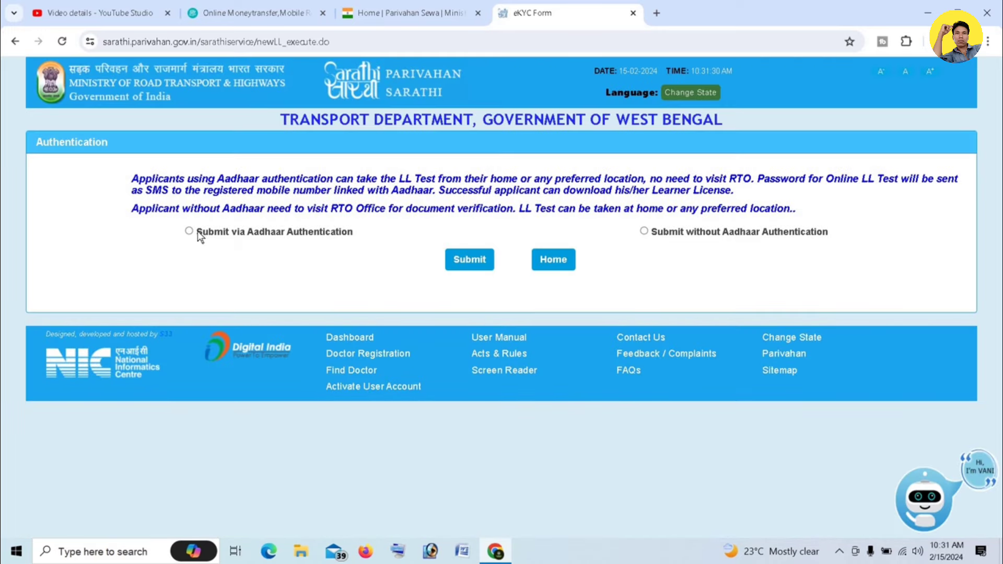
left_click(191, 231)
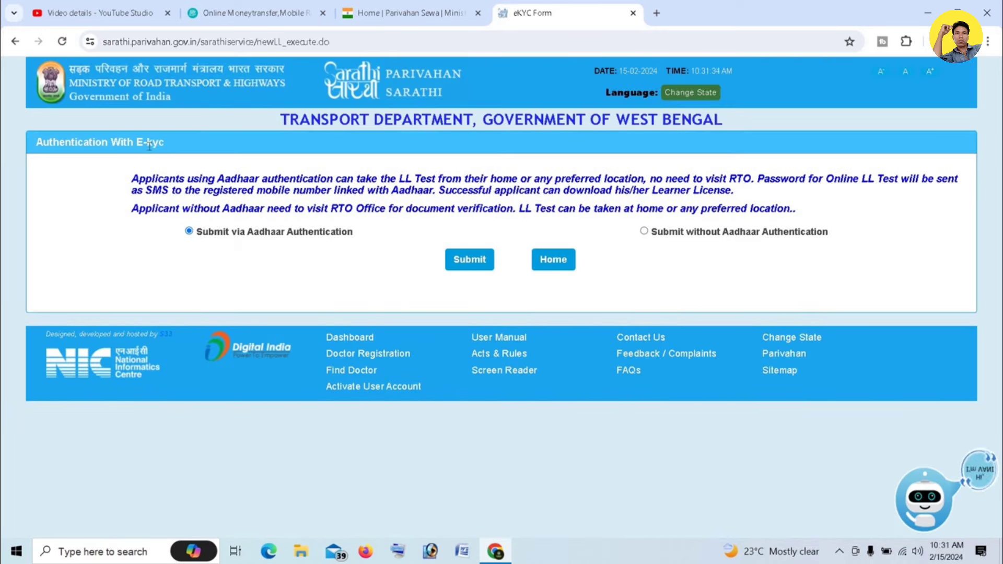
left_click(644, 231)
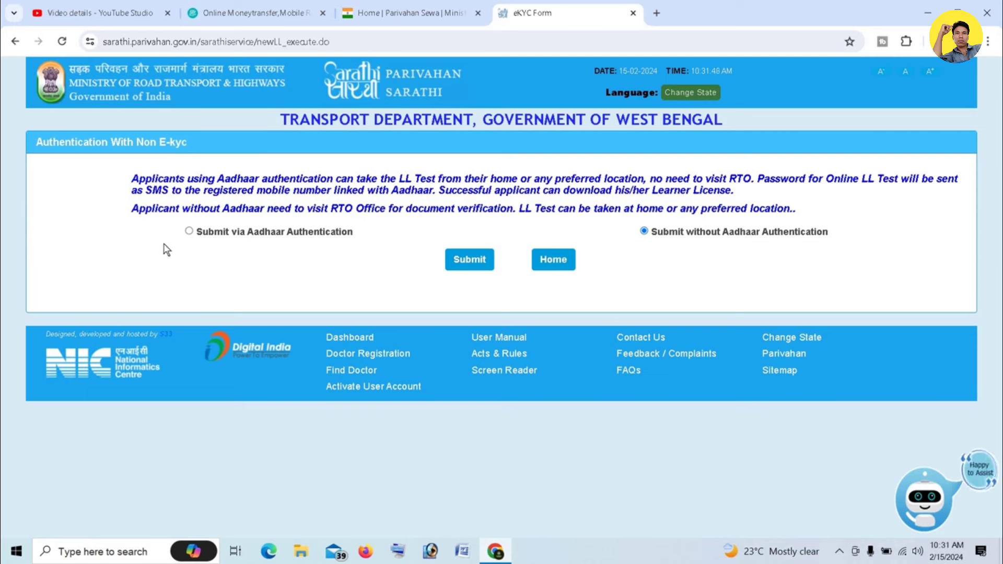
left_click(187, 231)
left_click(469, 259)
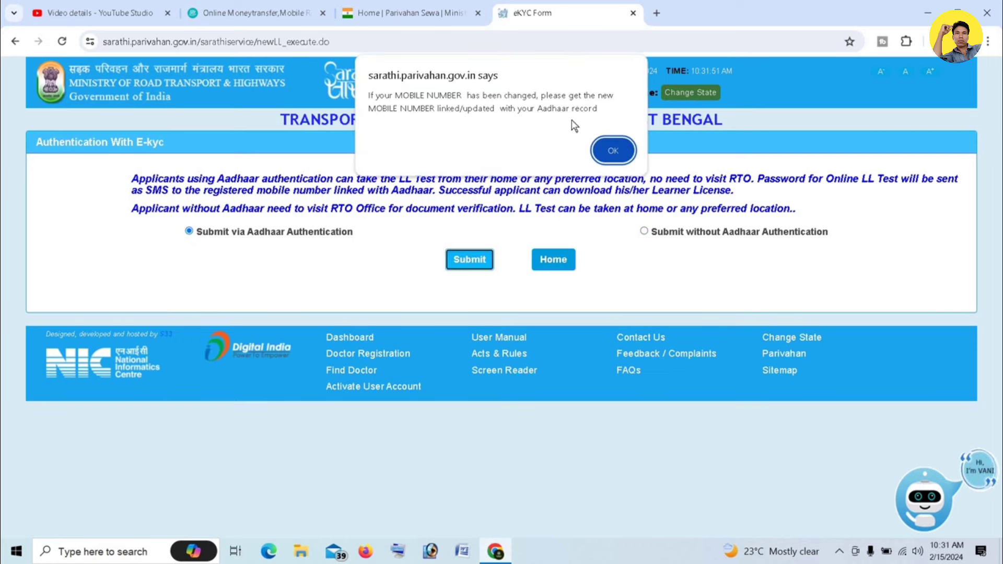
Authenticate via Aadhaar e-KYC with the Aadhaar number, the received OTP and all consents ticked.
left_click(609, 147)
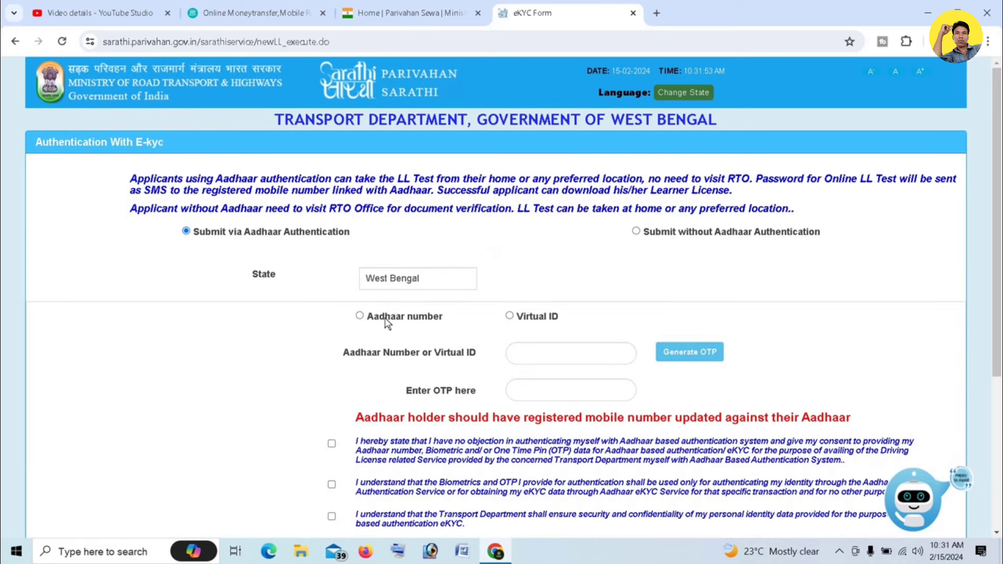
left_click(360, 316)
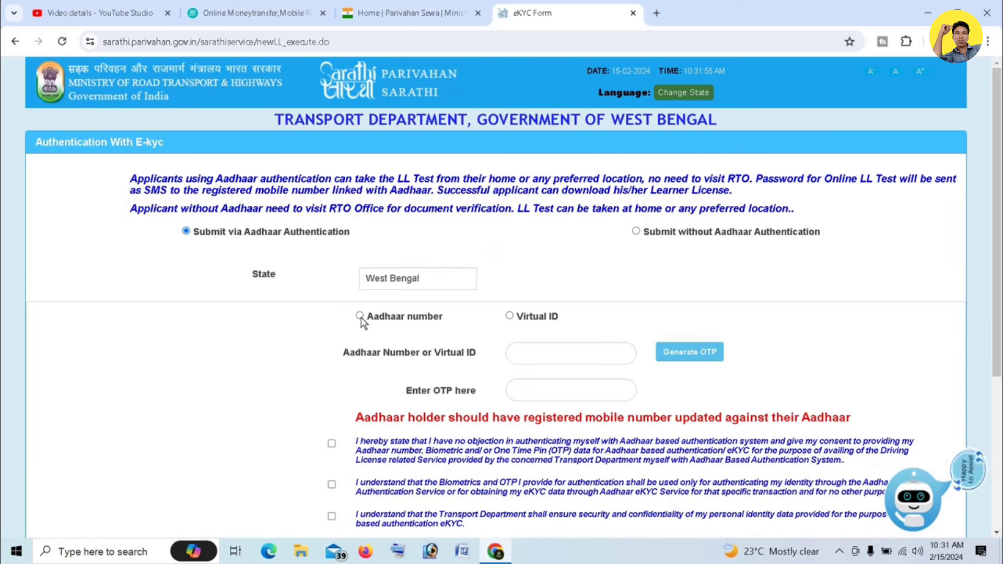
left_click(563, 353)
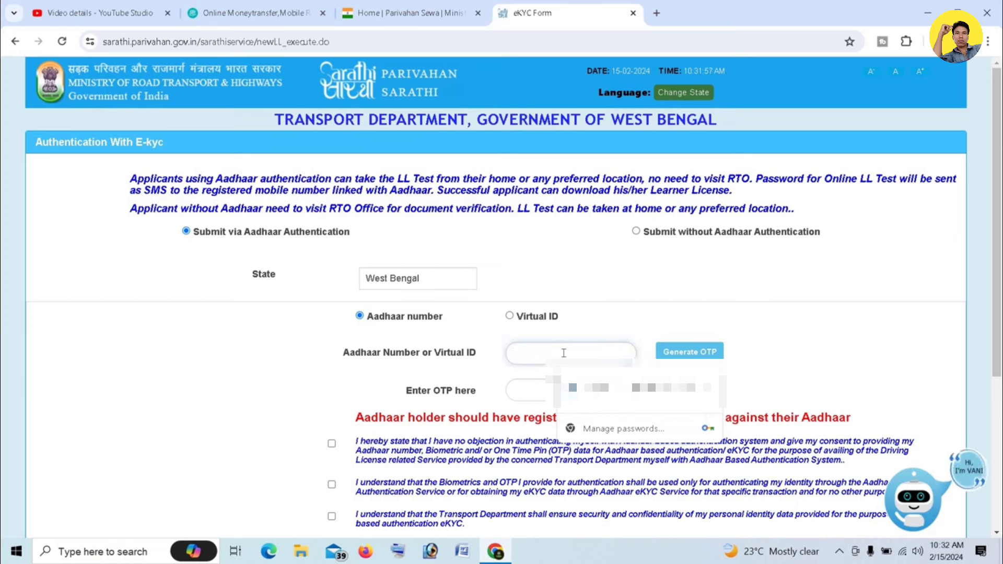
type("••••")
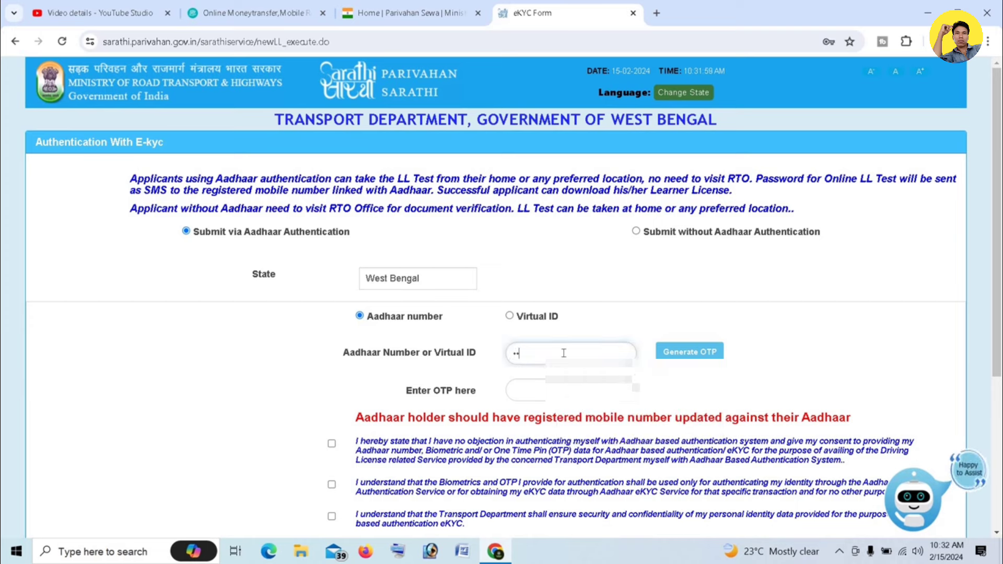
type("•")
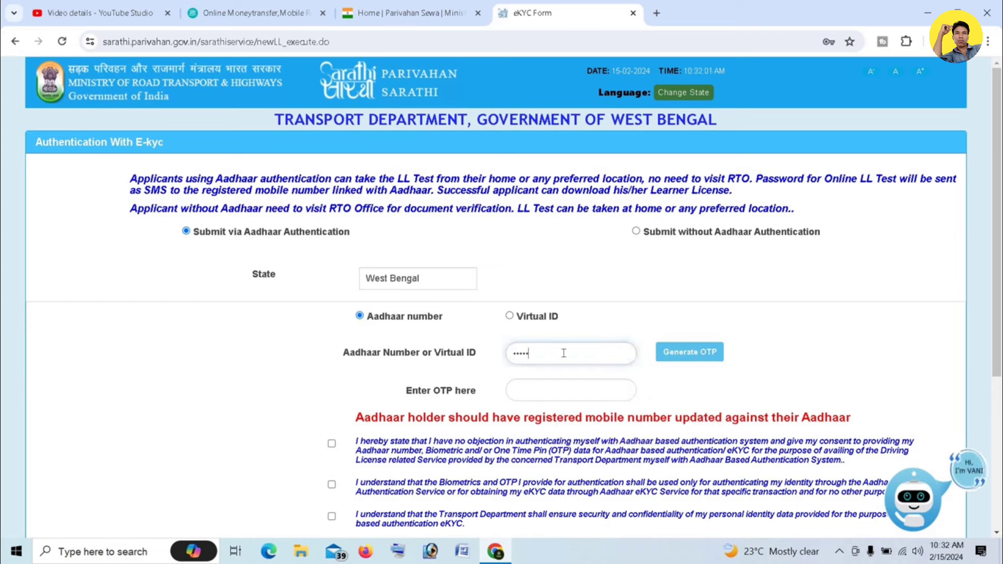
type("••••")
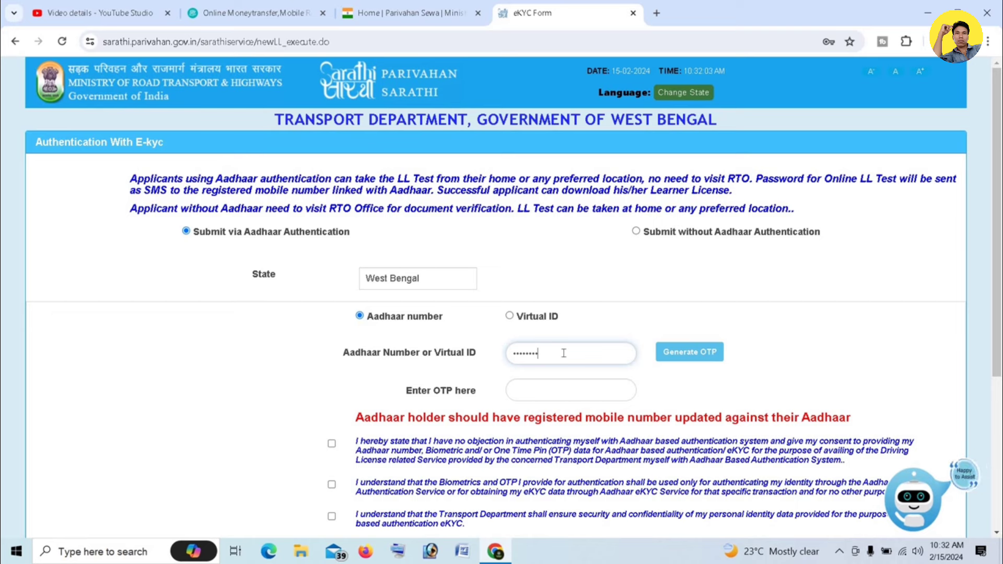
type("•")
left_click(700, 353)
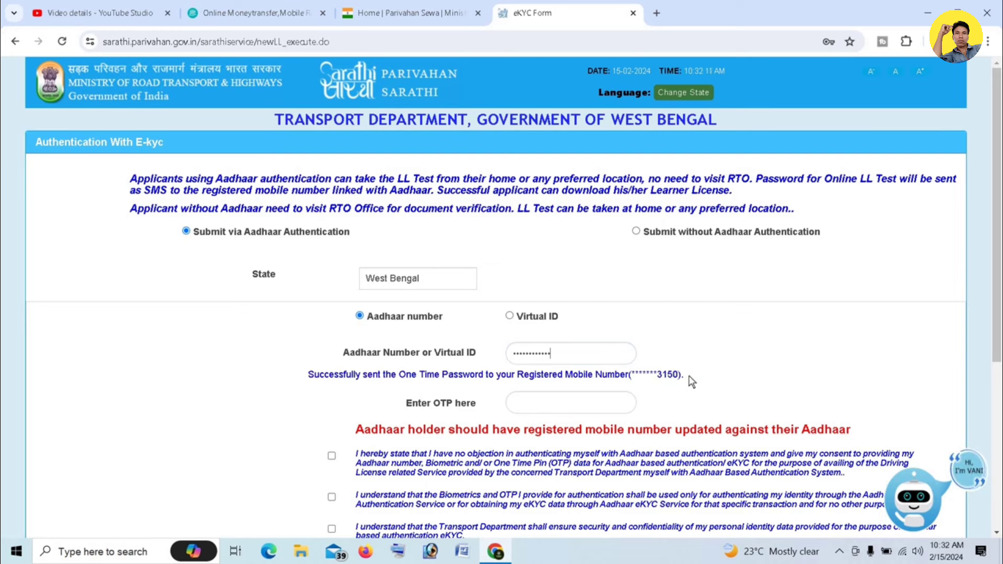
left_click(592, 406)
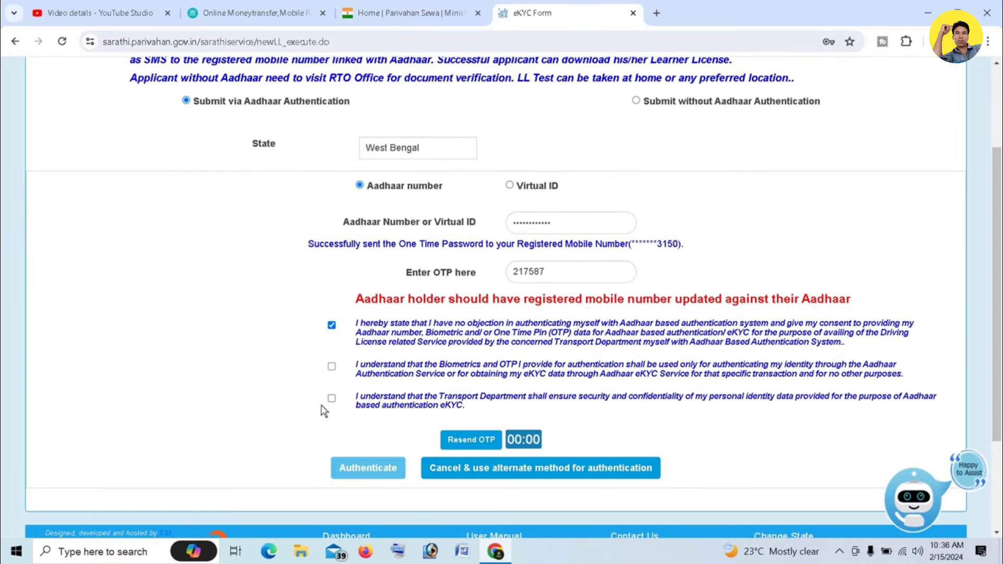
left_click(332, 398)
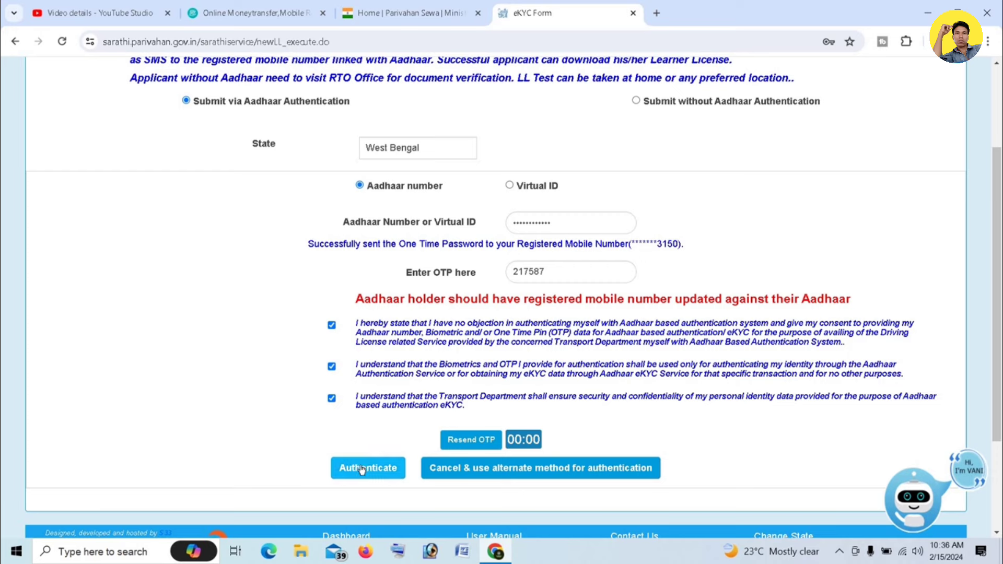
left_click(361, 469)
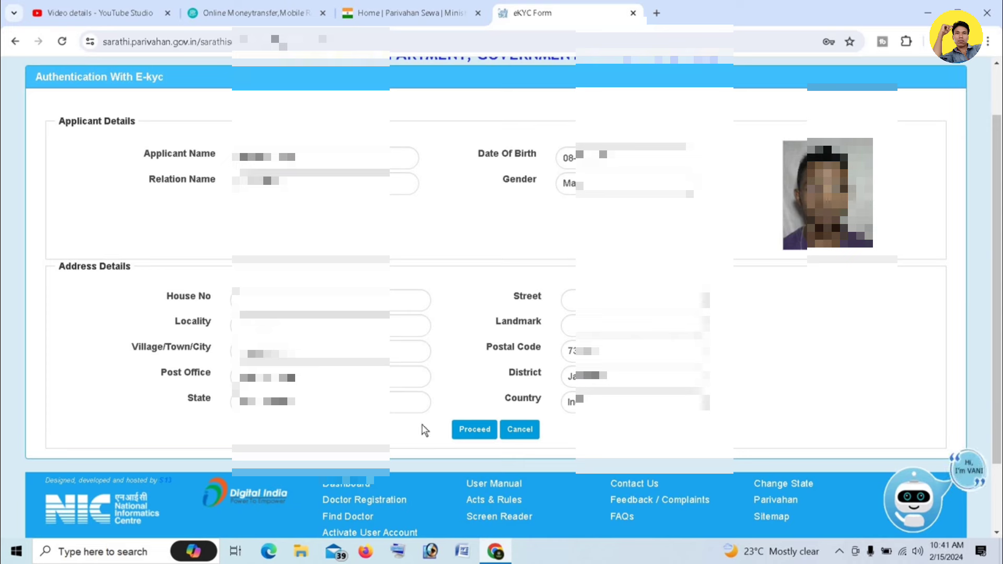
Proceed with the fetched details and select L.A. JALPAIGURI -- WB71 as the RTO office.
left_click(473, 433)
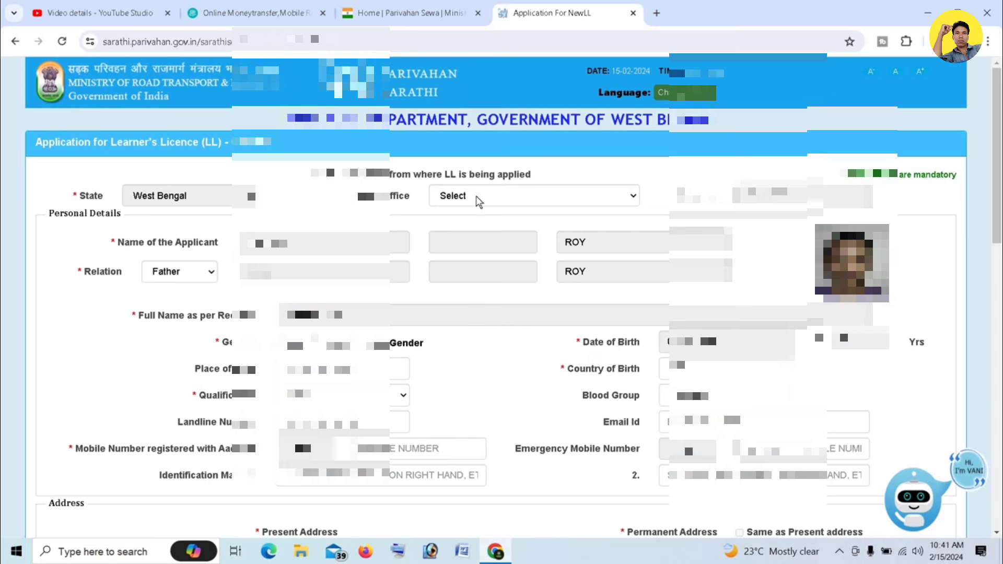
left_click(498, 196)
left_click(502, 222)
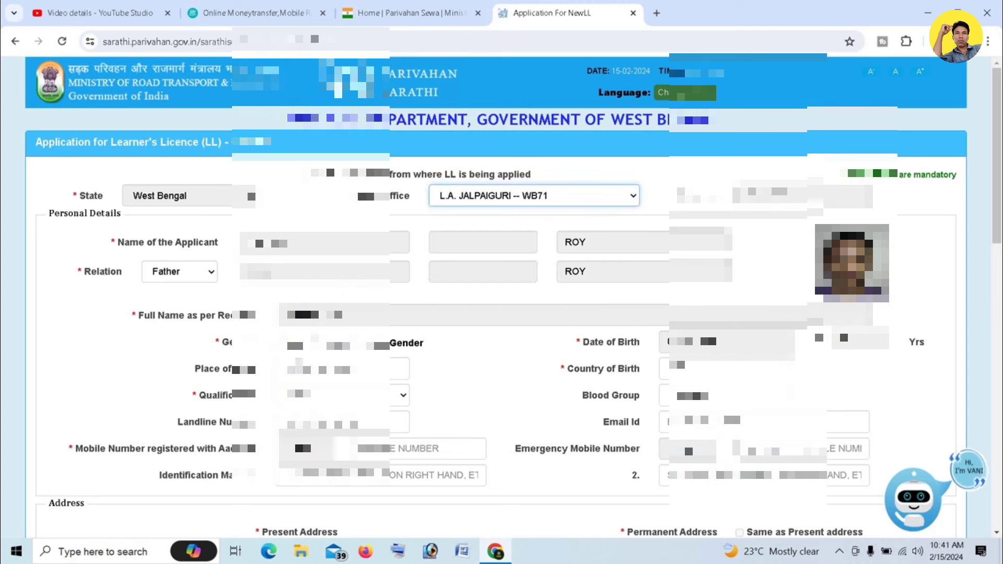
Fill in the place of birth and the Aadhaar-linked mobile number.
left_click(300, 368)
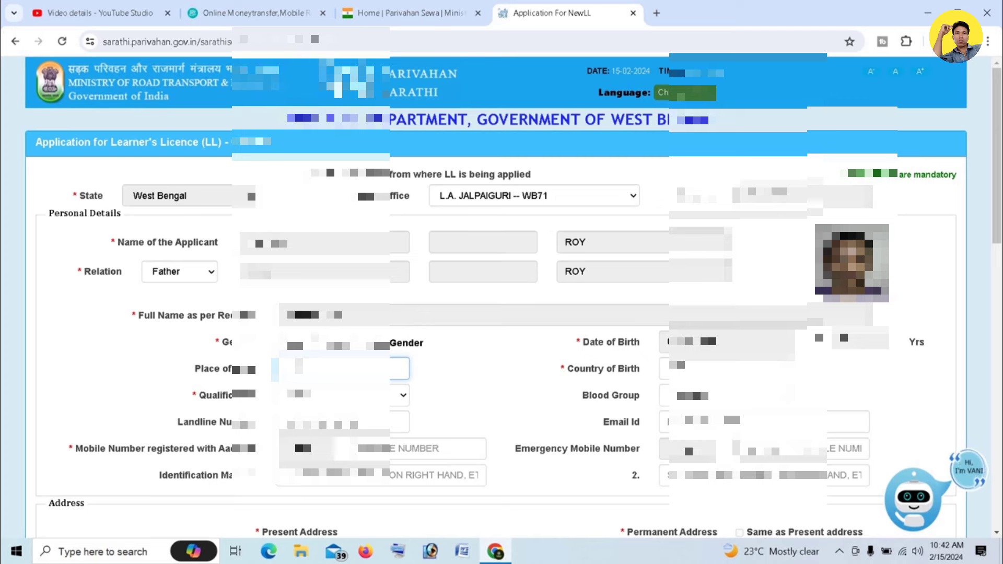
type("JALPA")
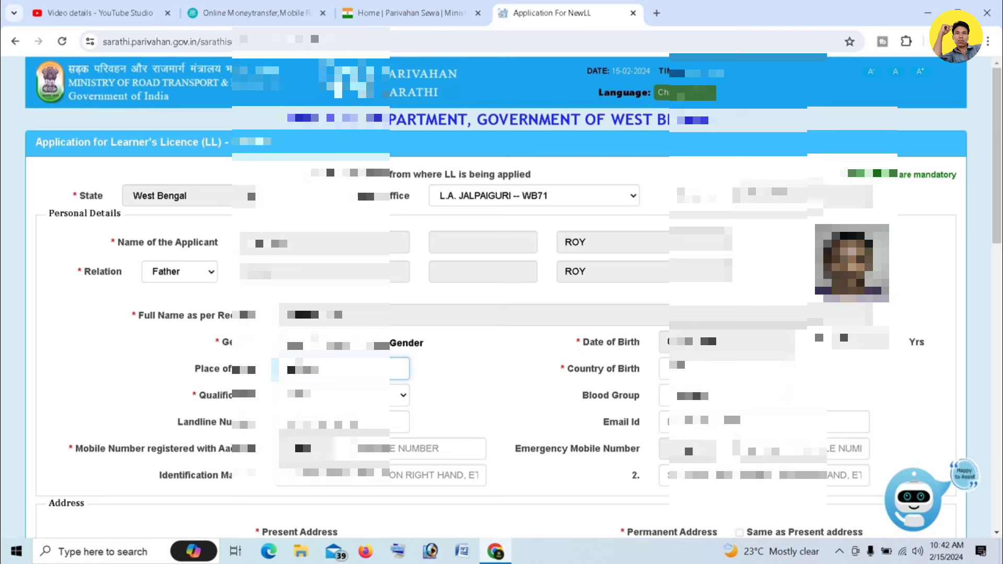
type("IG")
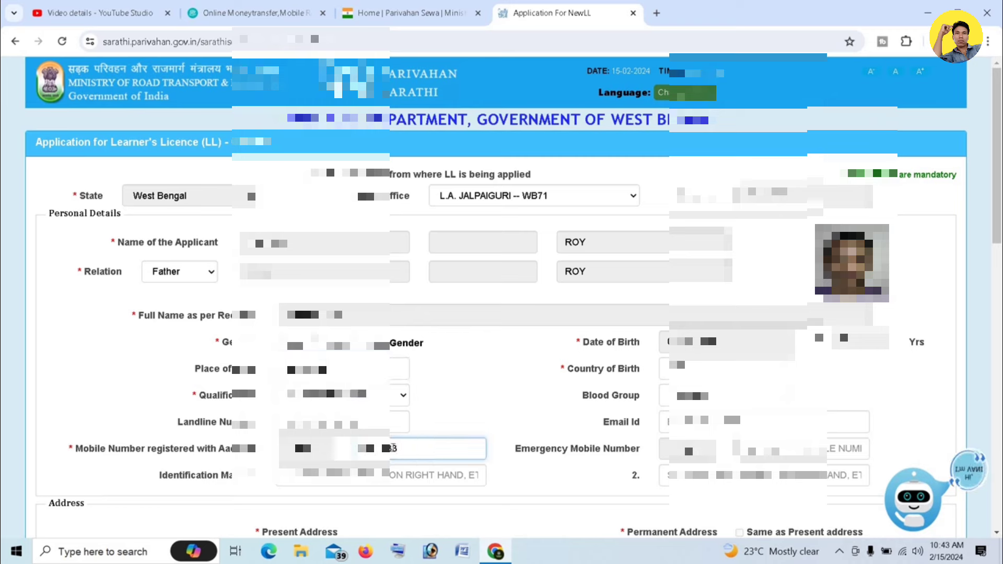
type("150")
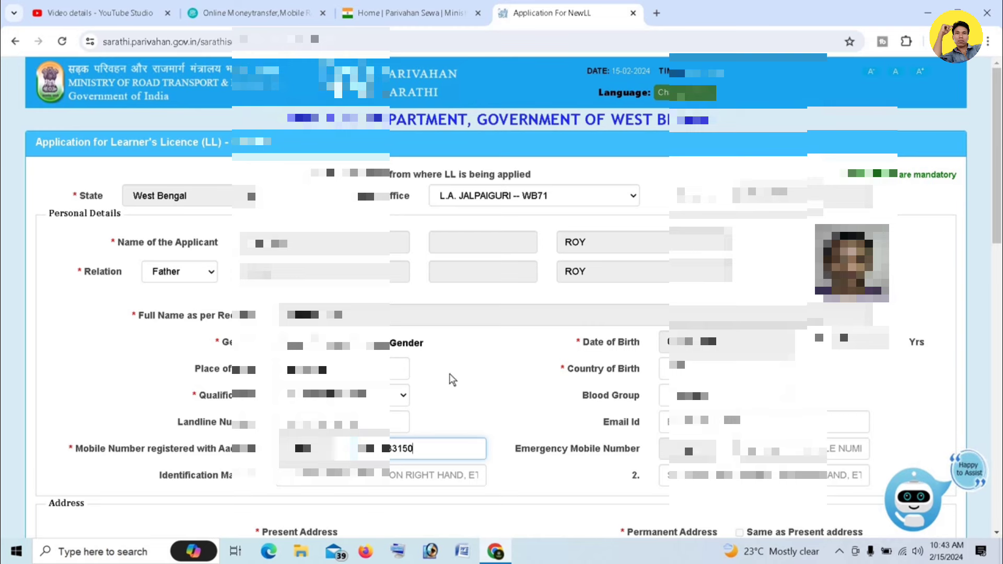
Choose the present-address sub-district and the first village in the village list.
scroll(449, 374, "down", 1)
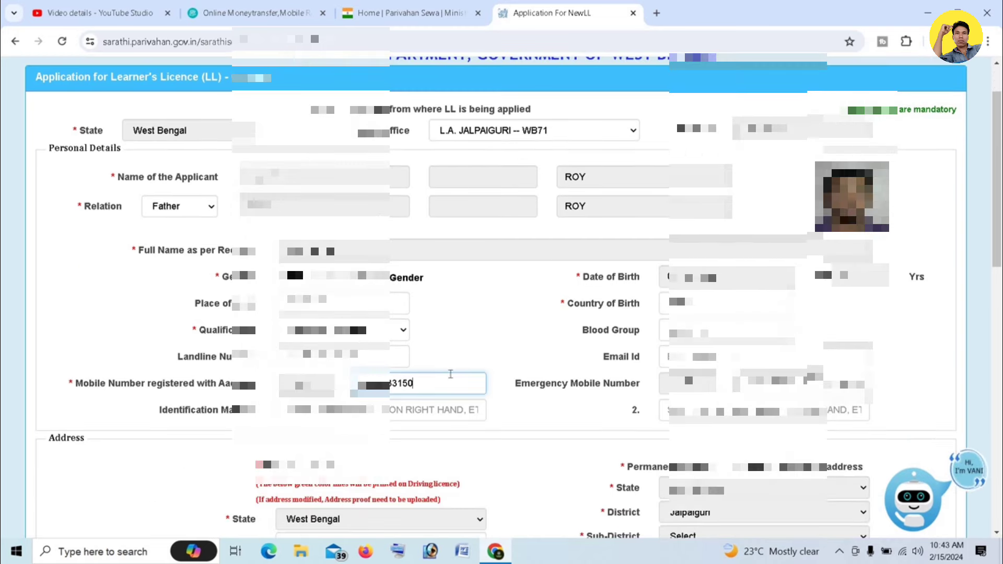
scroll(450, 374, "down", 1)
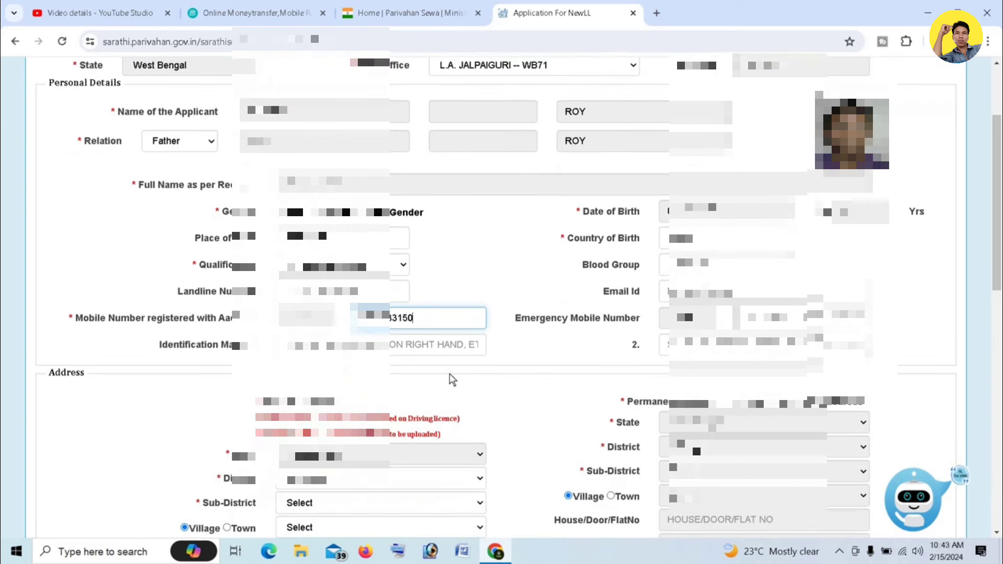
scroll(450, 374, "down", 1)
scroll(449, 374, "down", 1)
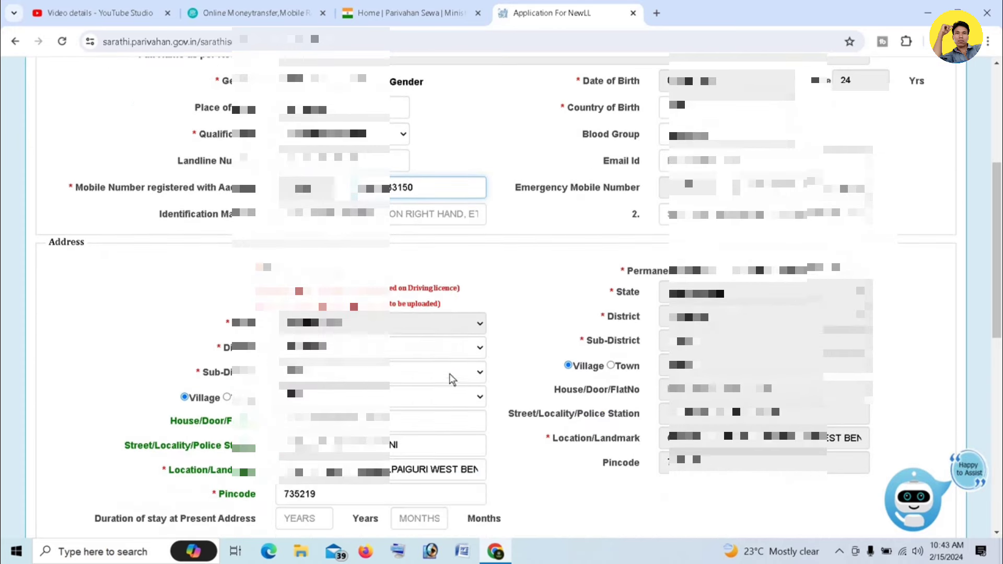
left_click(449, 374)
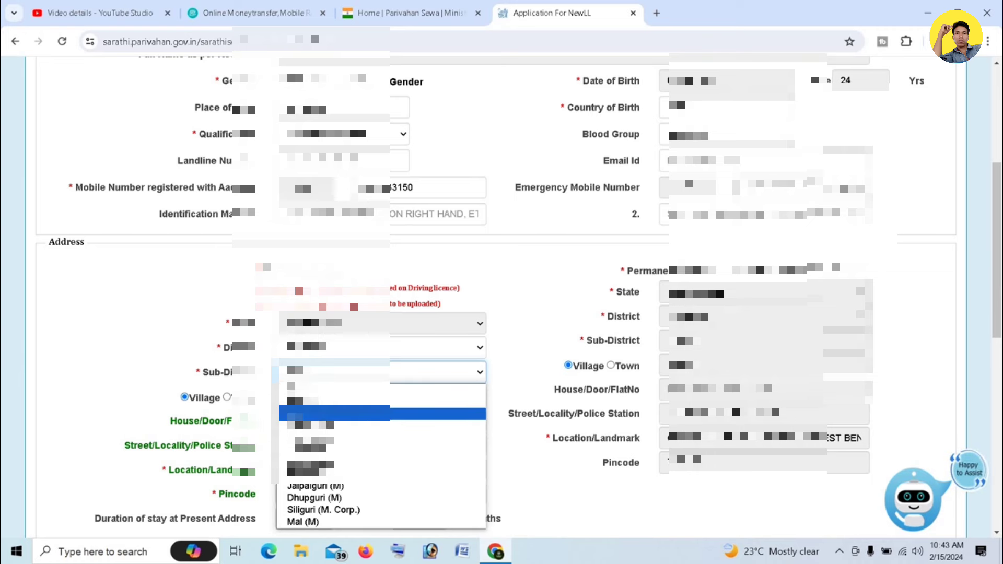
left_click(450, 413)
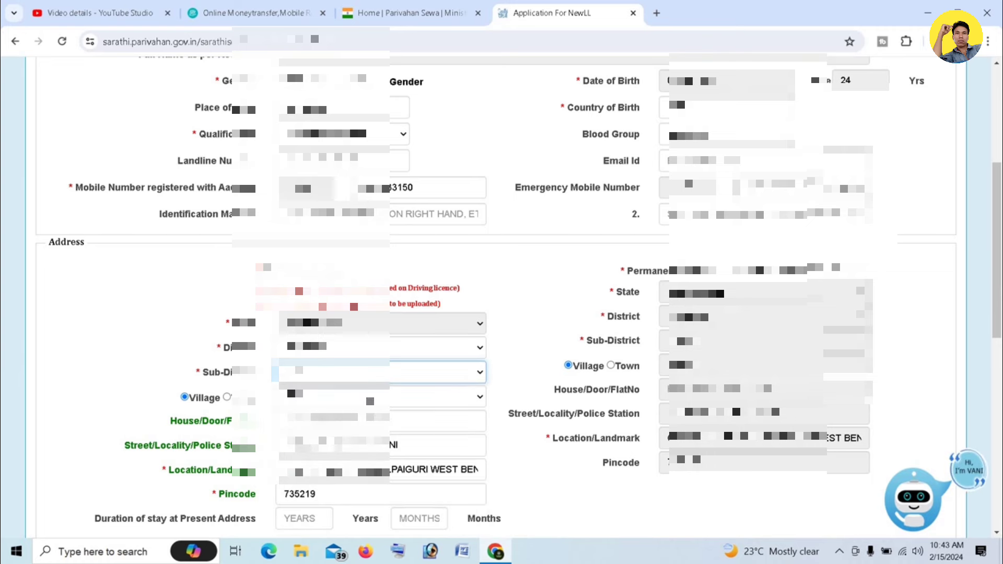
left_click(370, 401)
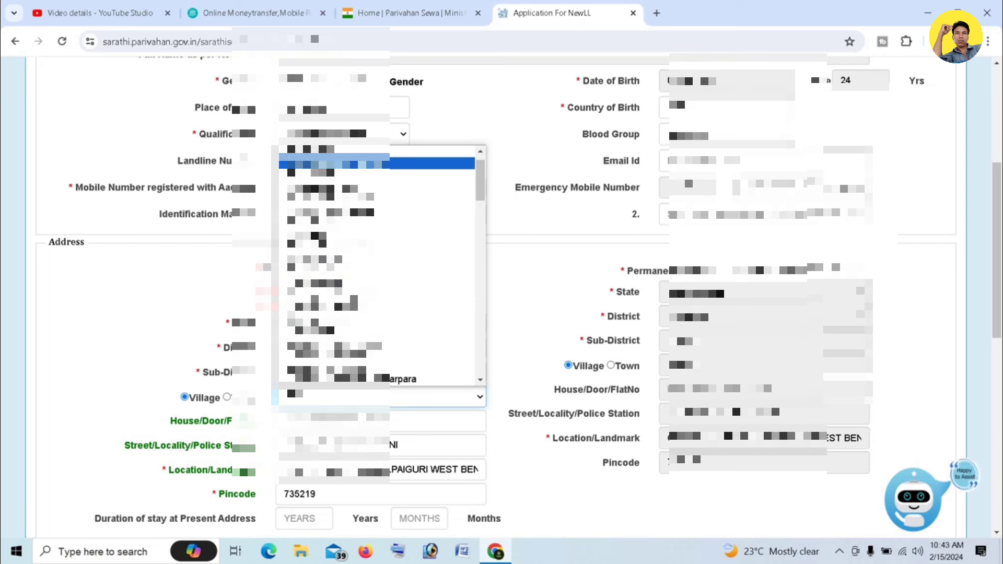
scroll(376, 164, "up", 1)
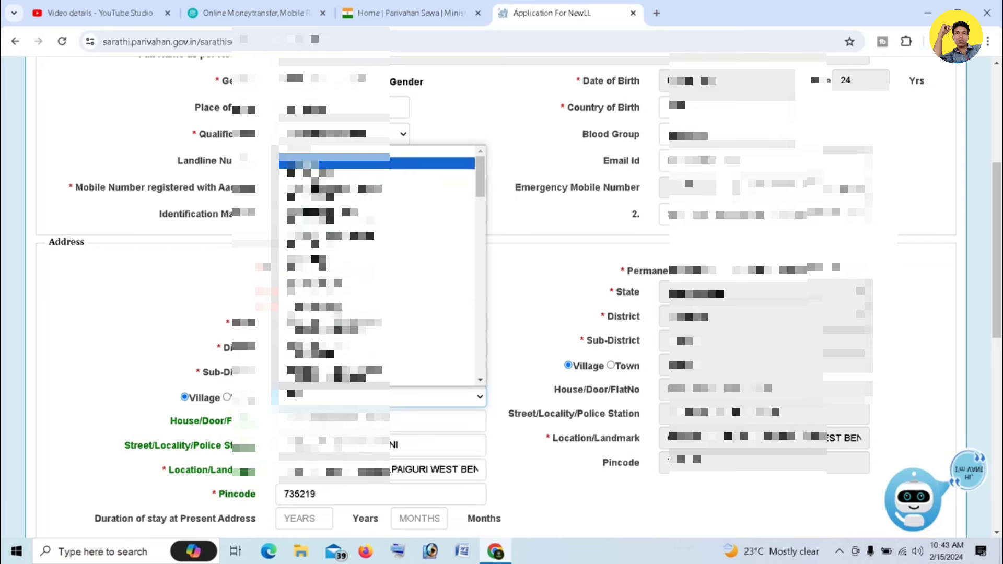
left_click(376, 164)
scroll(210, 404, "down", 3)
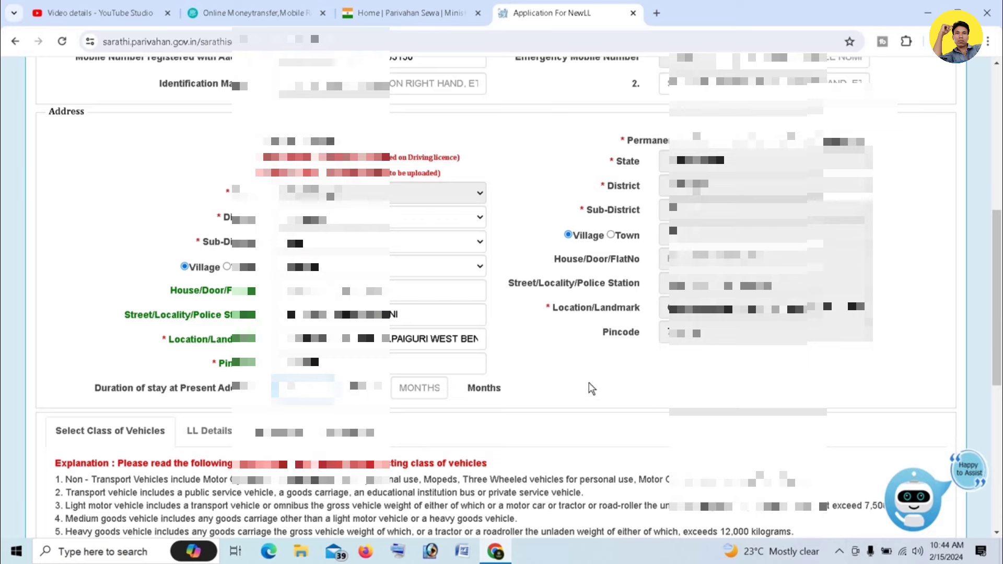
scroll(592, 389, "down", 5)
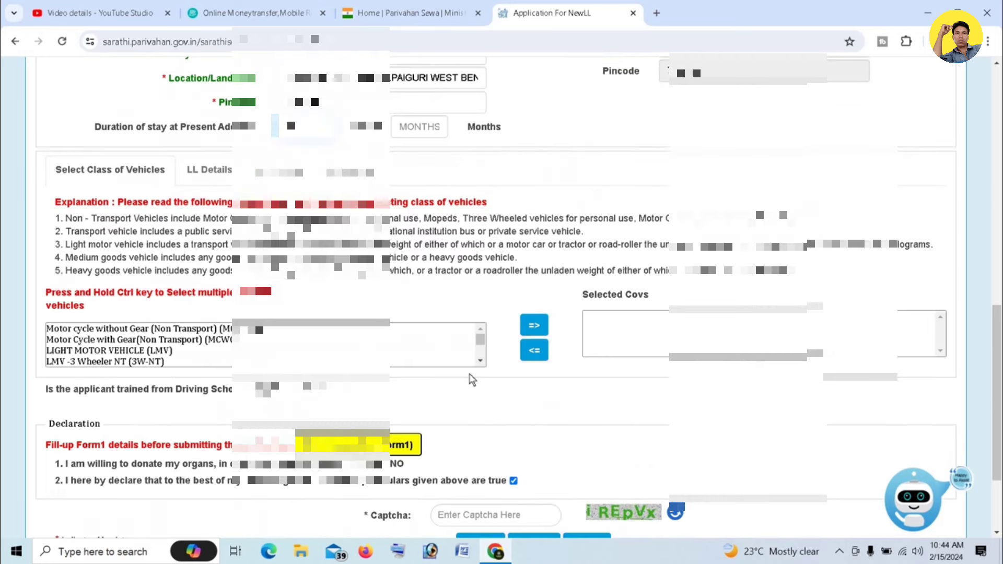
Move Motor Cycle with Gear (MCWG) and Light Motor Vehicle (LMV) into Selected Covs.
left_click(224, 341)
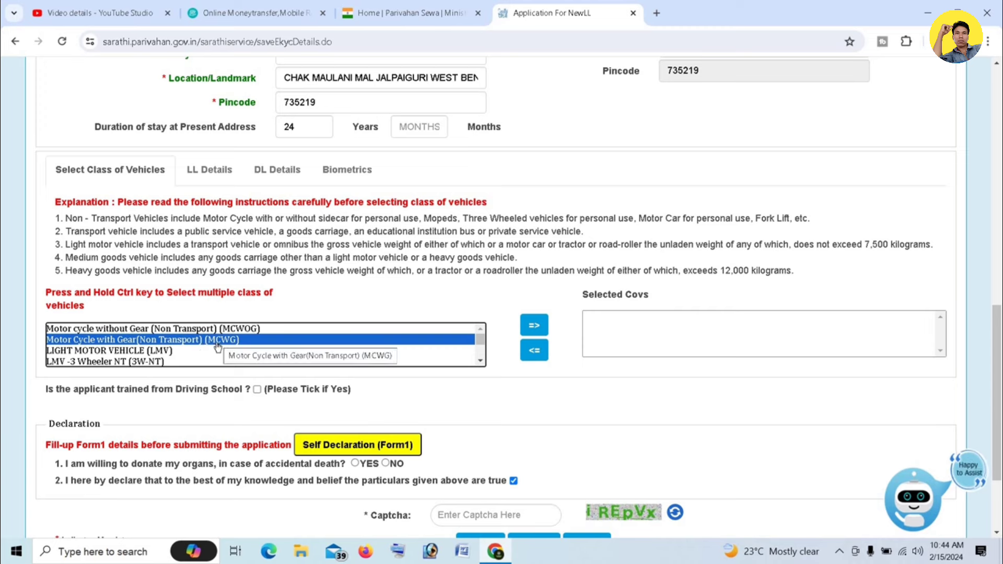
left_click(533, 327)
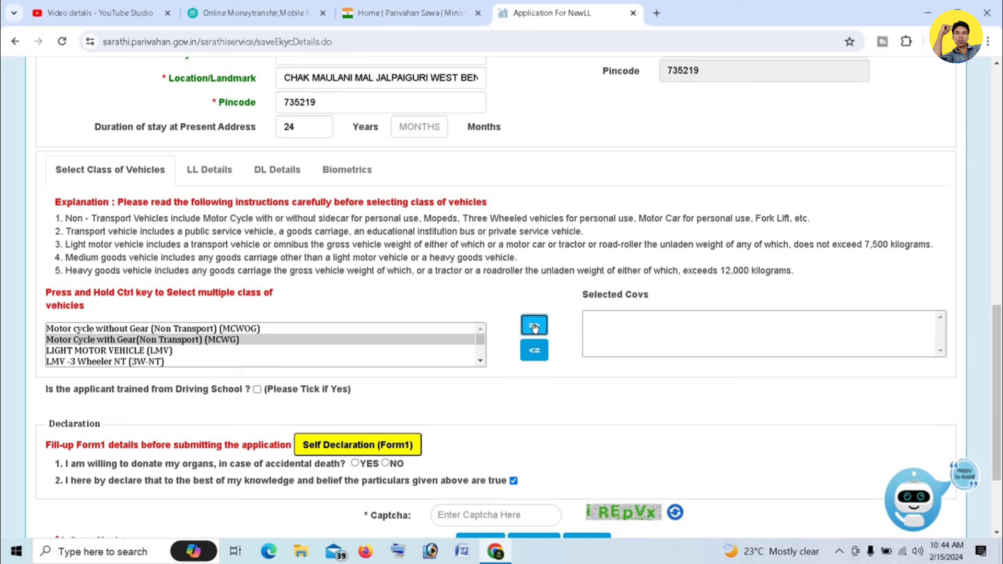
left_click(534, 326)
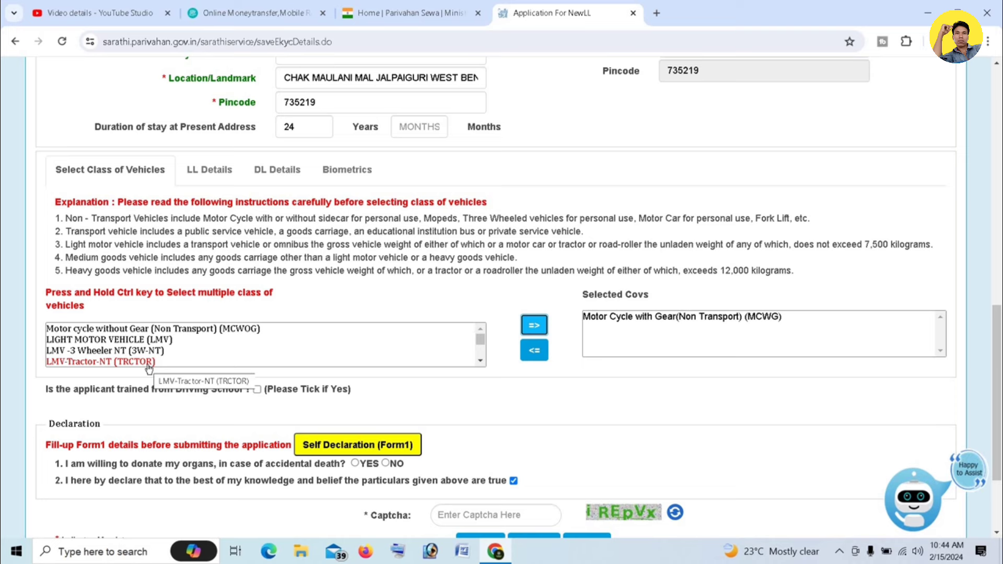
left_click(137, 343)
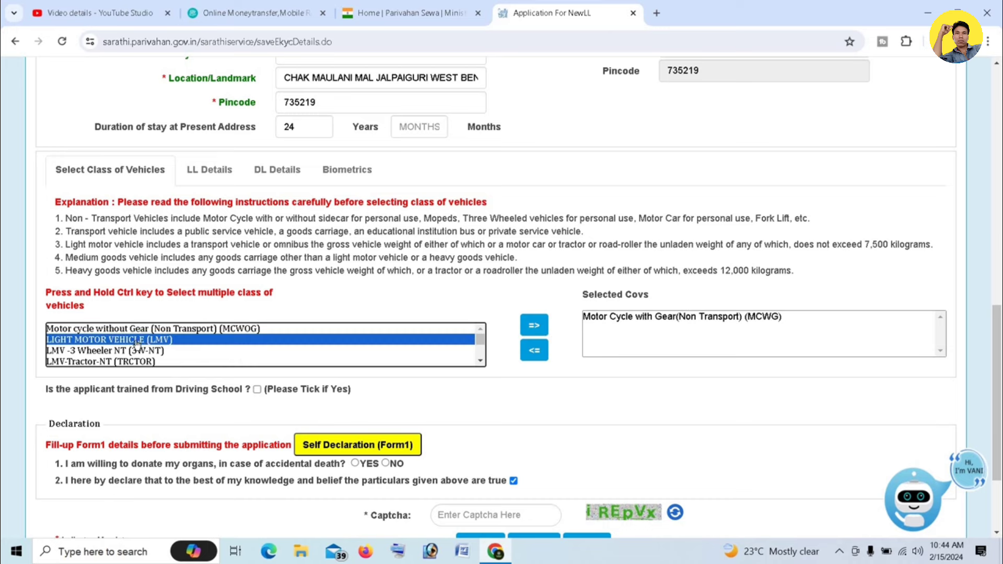
left_click(537, 327)
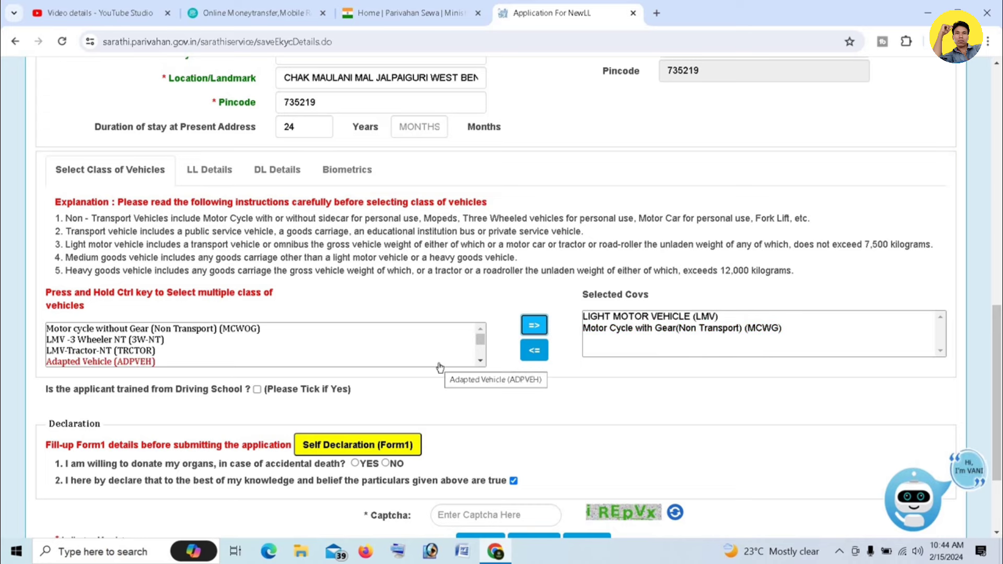
scroll(440, 365, "down", 5)
scroll(509, 390, "down", 1)
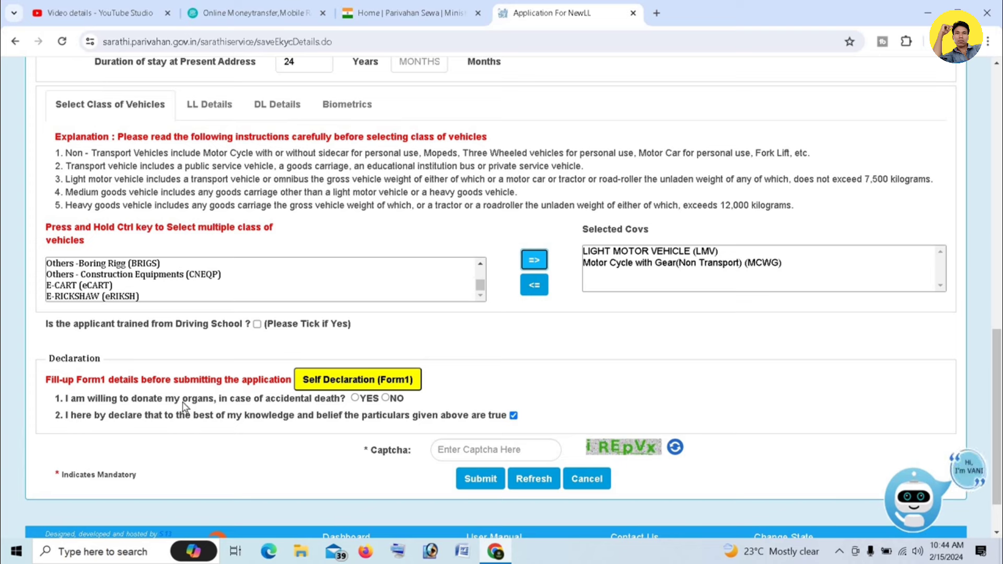
Answer NO to organ donation and bring up the Form1 self-declaration.
left_click(385, 398)
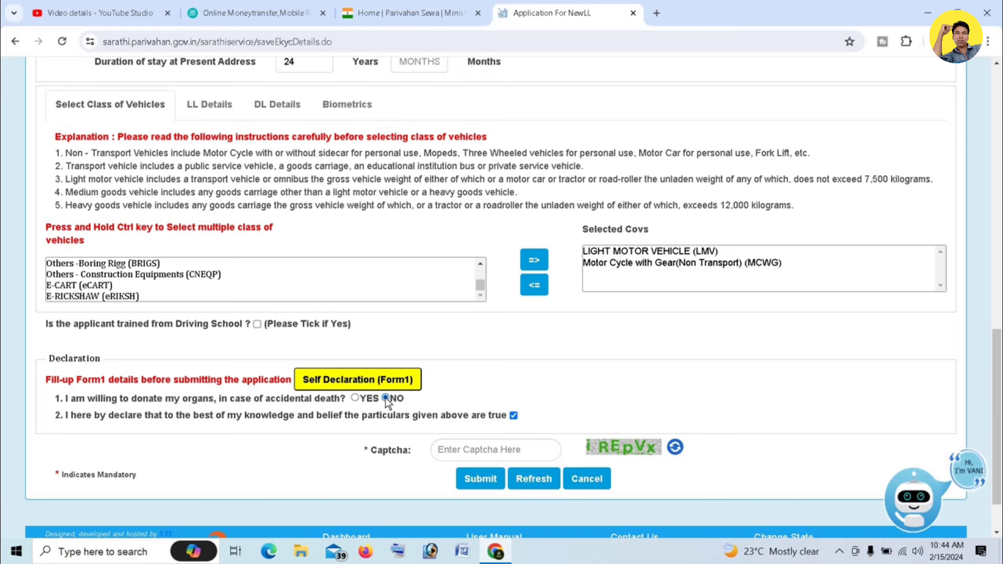
left_click(367, 383)
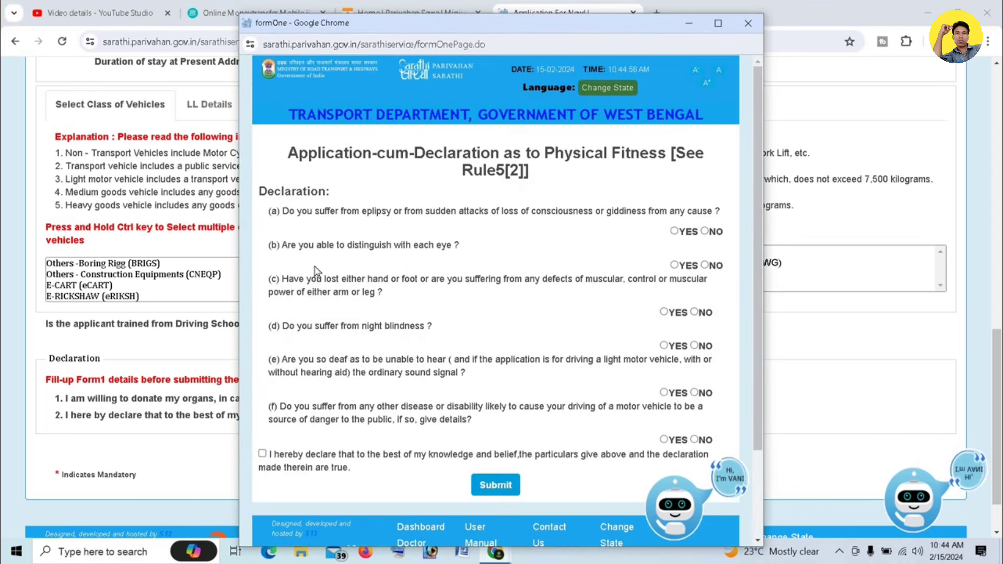
Answer YES to distinguishing with each eye and NO to all other fitness questions.
scroll(622, 372, "down", 3)
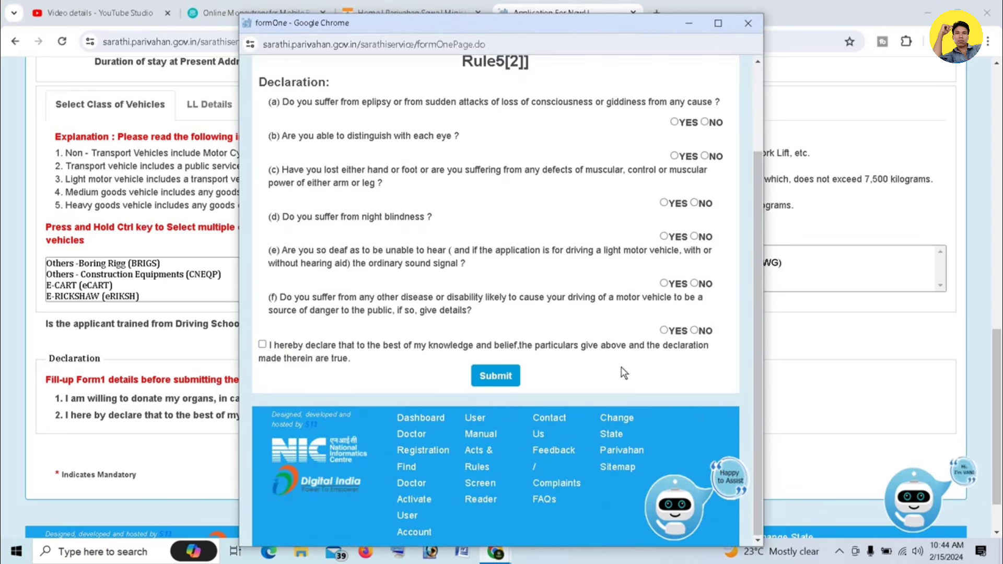
scroll(621, 372, "up", 3)
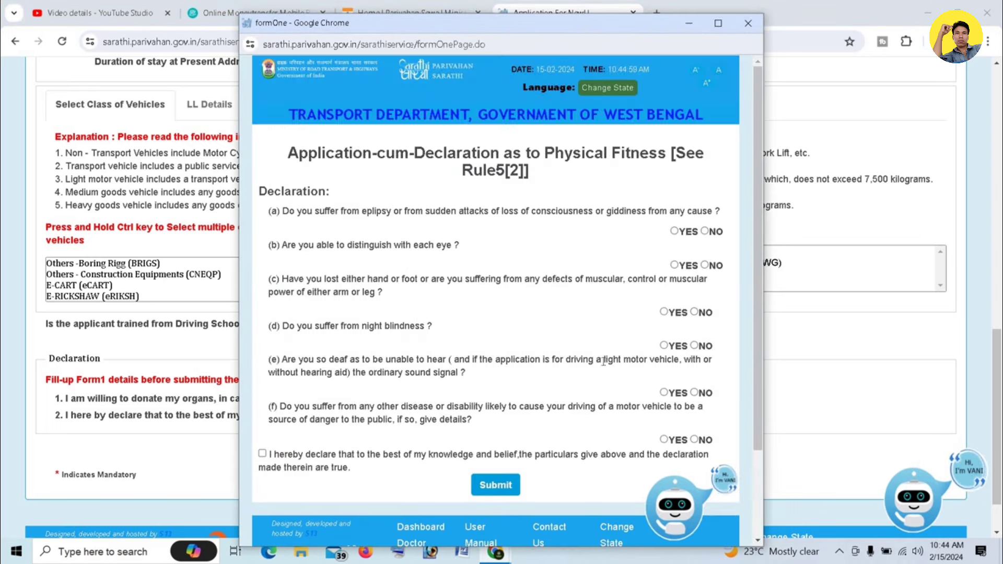
left_click(674, 265)
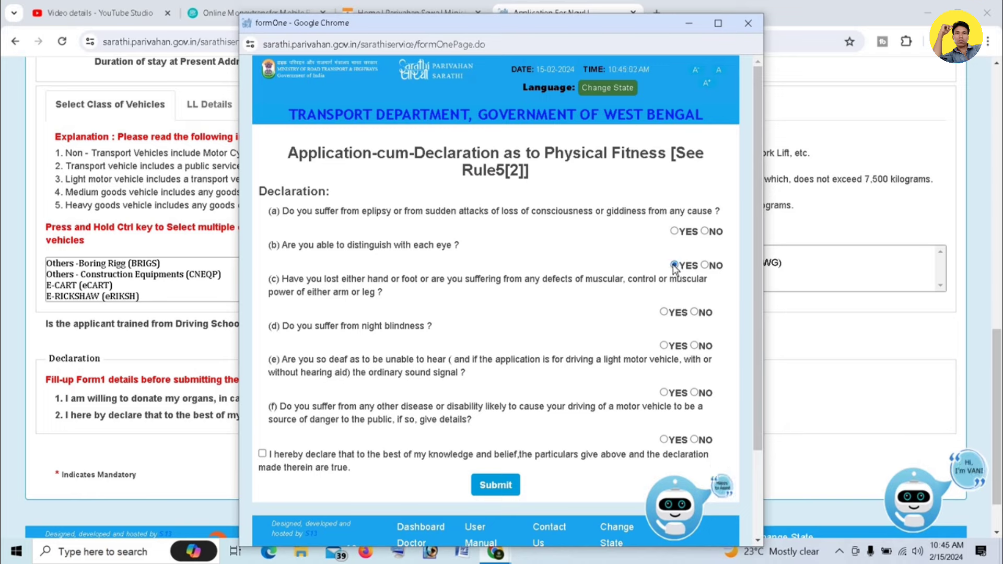
left_click(704, 231)
left_click(694, 312)
left_click(693, 346)
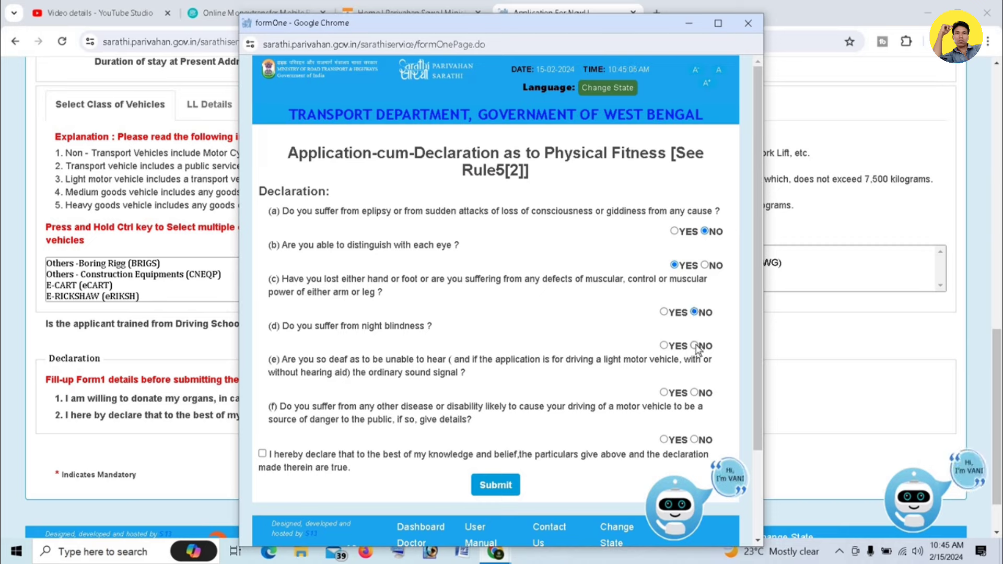
left_click(694, 393)
left_click(694, 439)
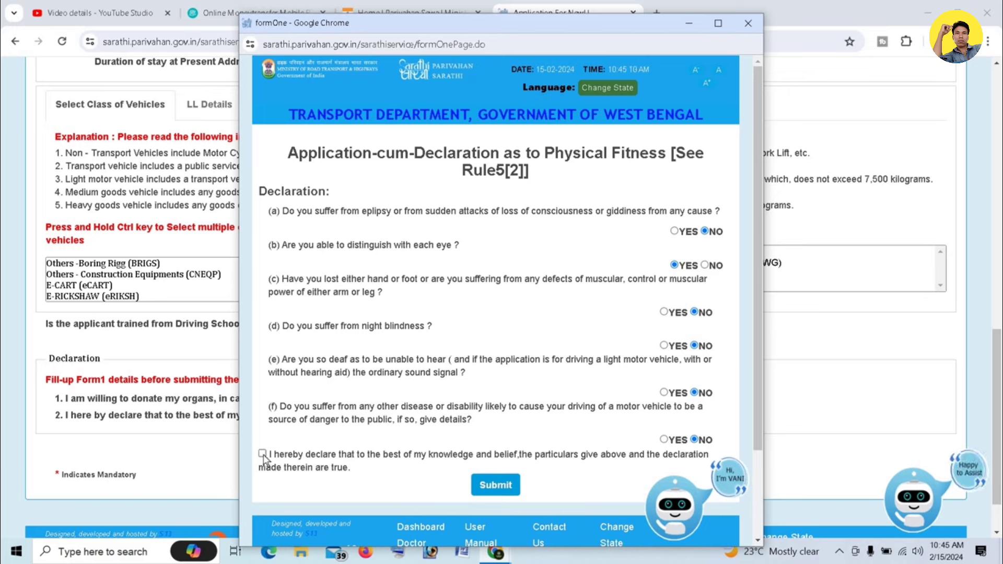
Submit and confirm the Form1 declaration, then close the success notice.
left_click(494, 485)
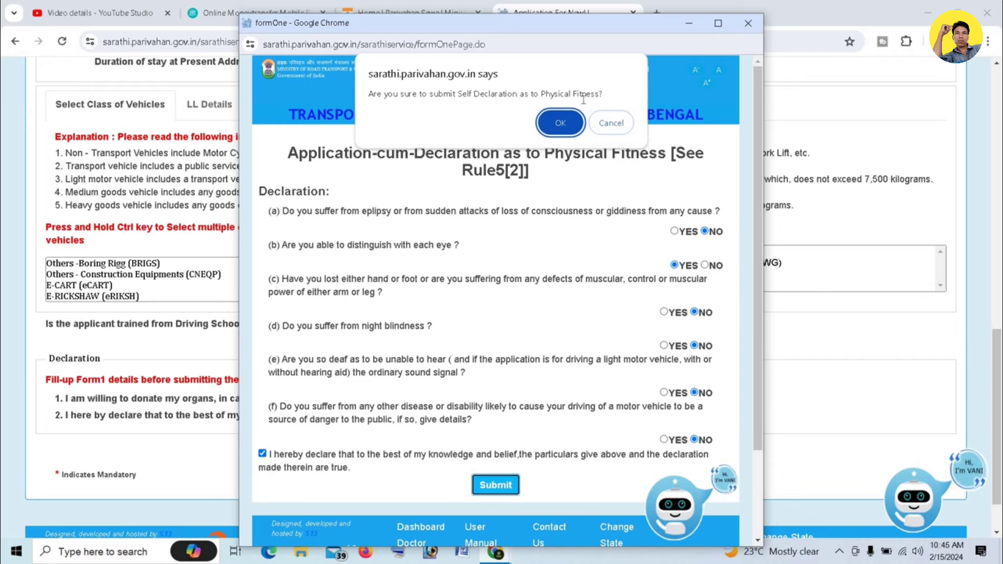
left_click(563, 122)
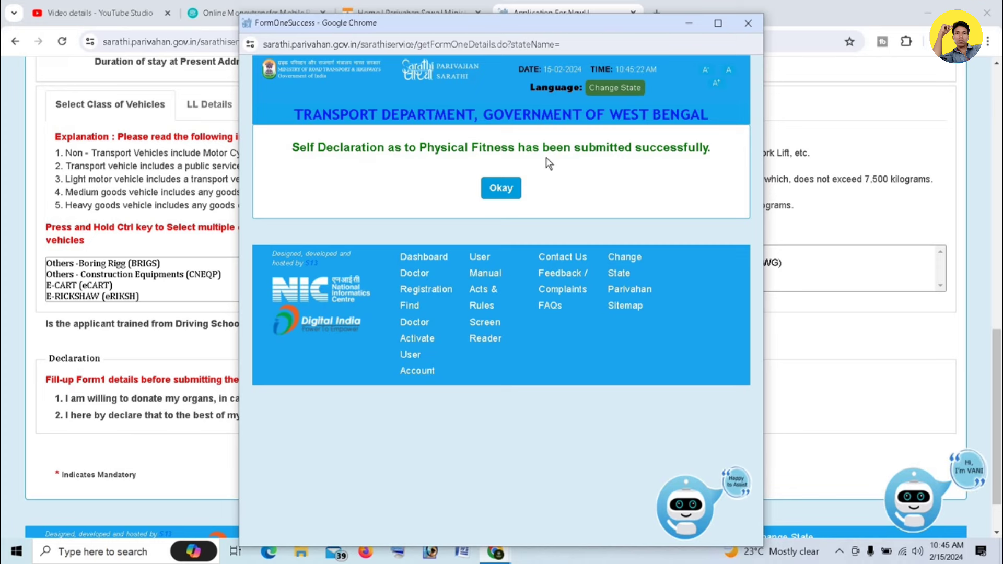
left_click(500, 189)
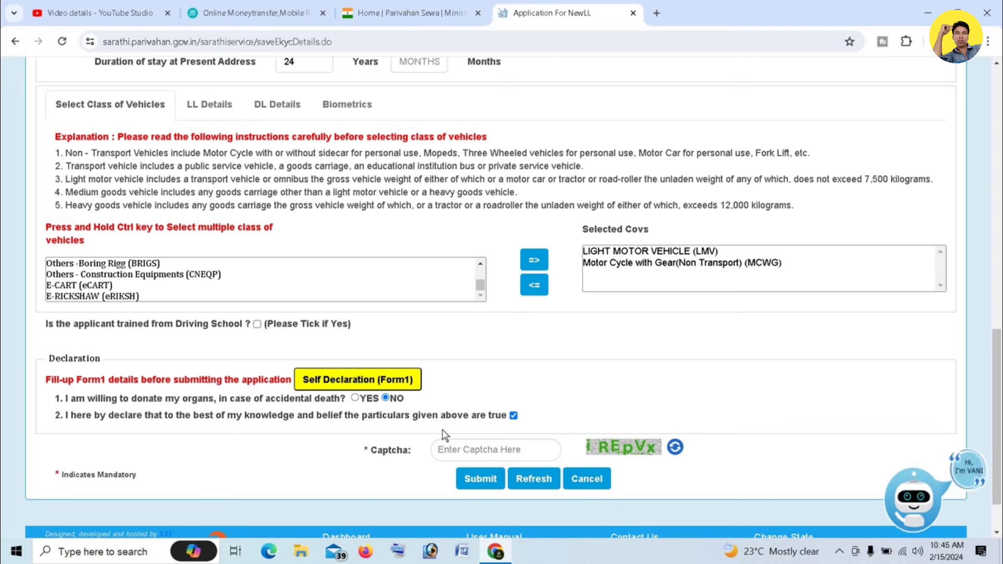
Enter the captcha, submit the application, confirm each dialog and decline Chrome's address save.
left_click(490, 450)
left_click(491, 450)
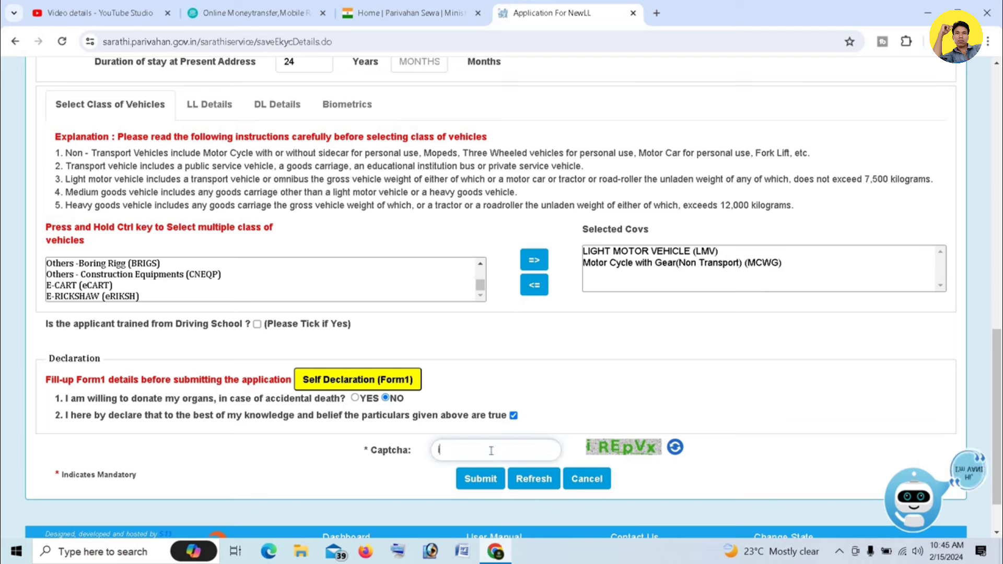
type("iREpVx")
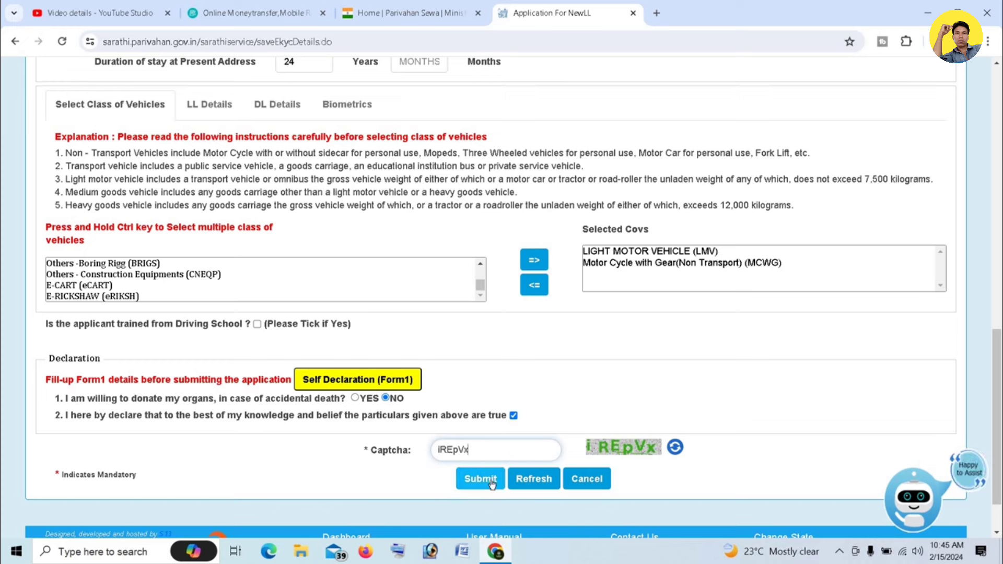
left_click(480, 479)
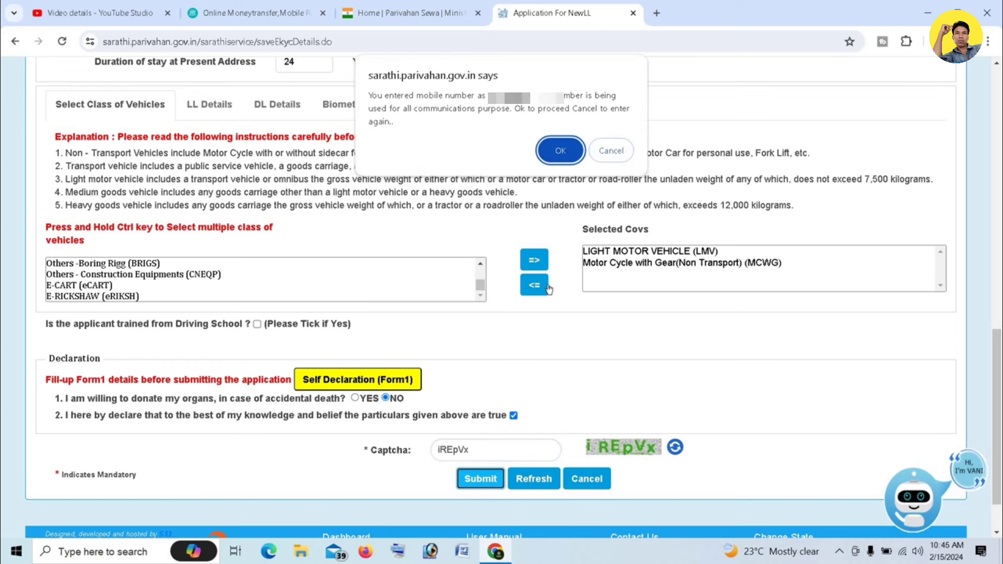
left_click(560, 149)
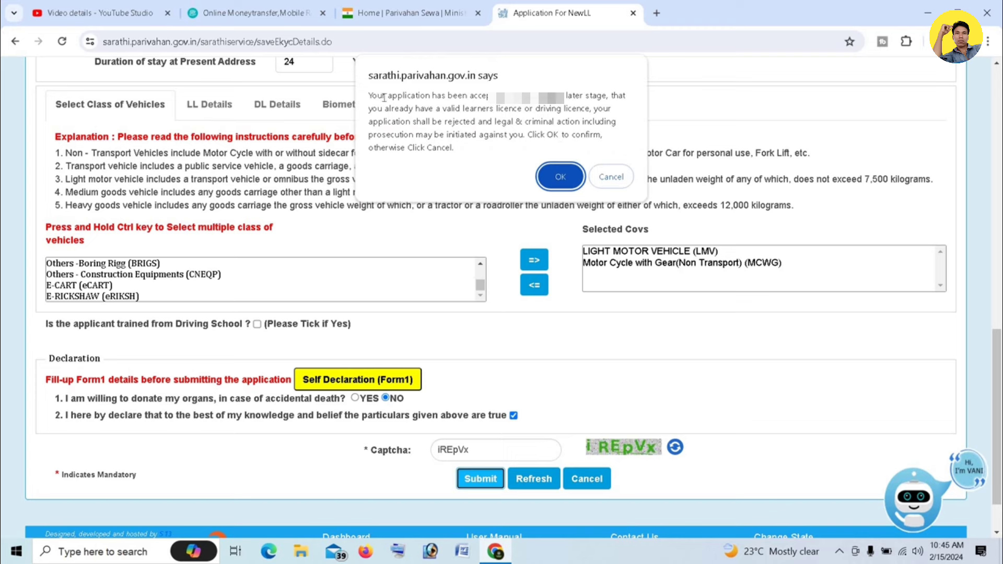
left_click(560, 172)
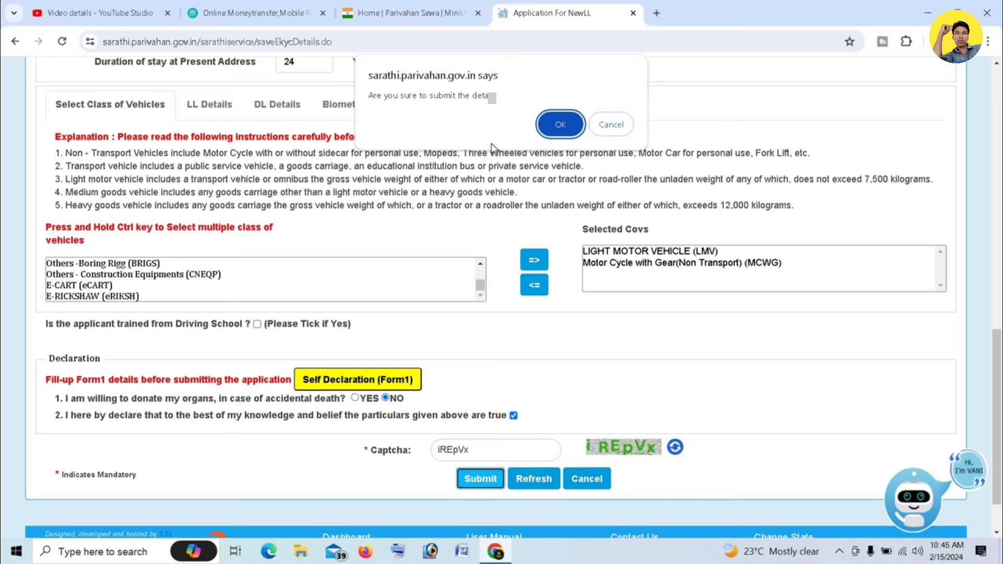
left_click(560, 129)
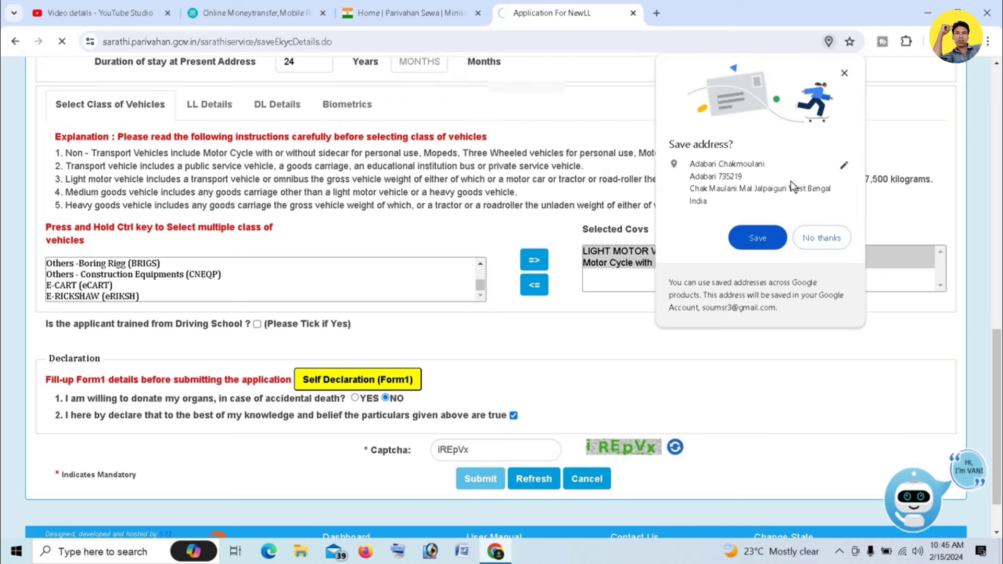
left_click(817, 237)
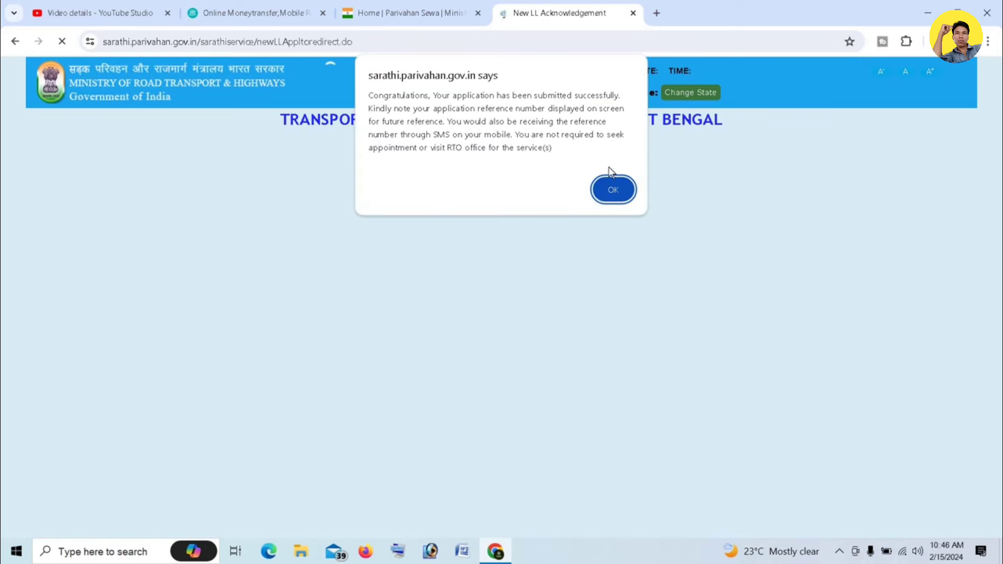
Dismiss the success alert and move past the Application Reference Slip to Application Status.
left_click(612, 190)
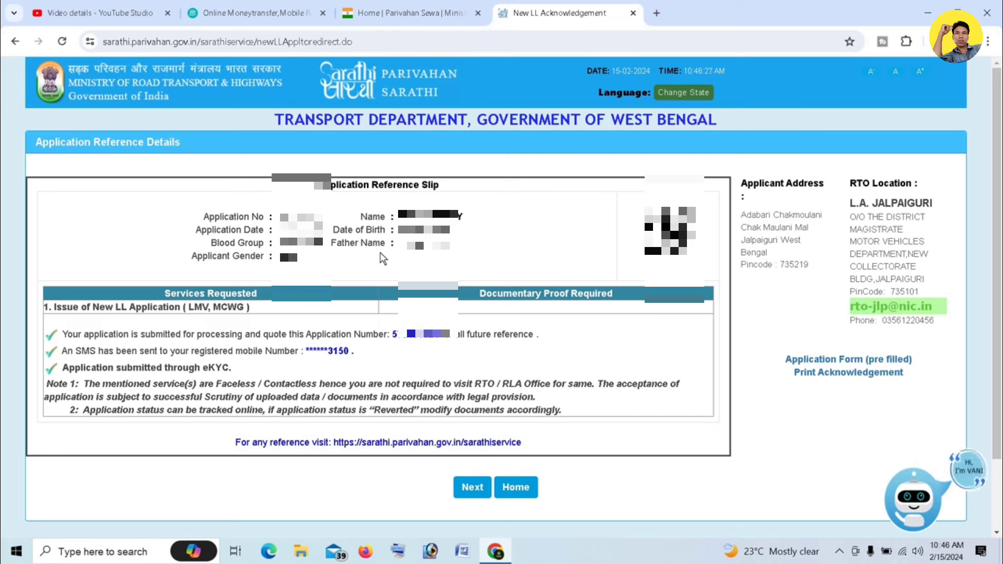
left_click(472, 490)
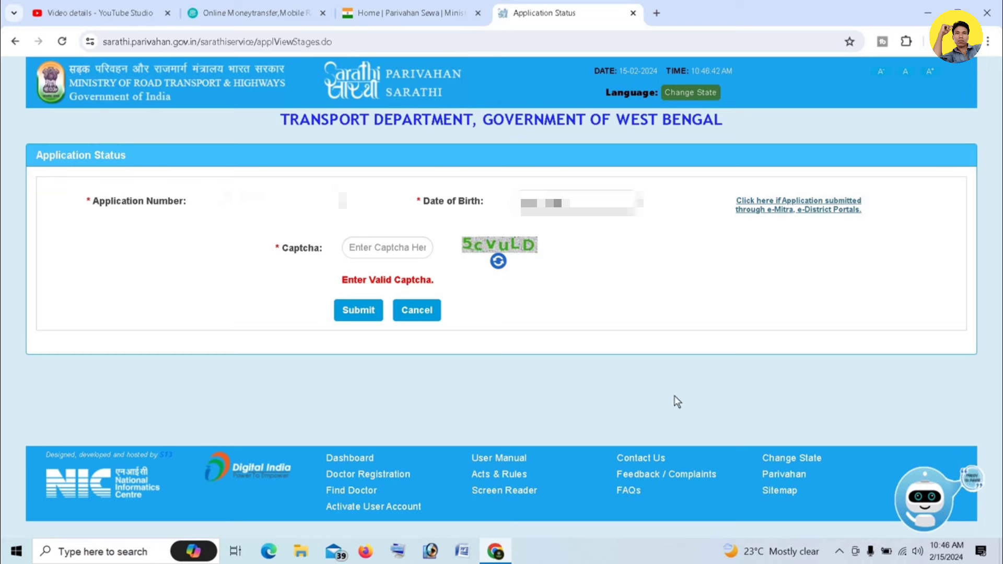
Enter the captcha and submit to show the Learner's Licence application status for MCWG and LMV.
left_click(377, 248)
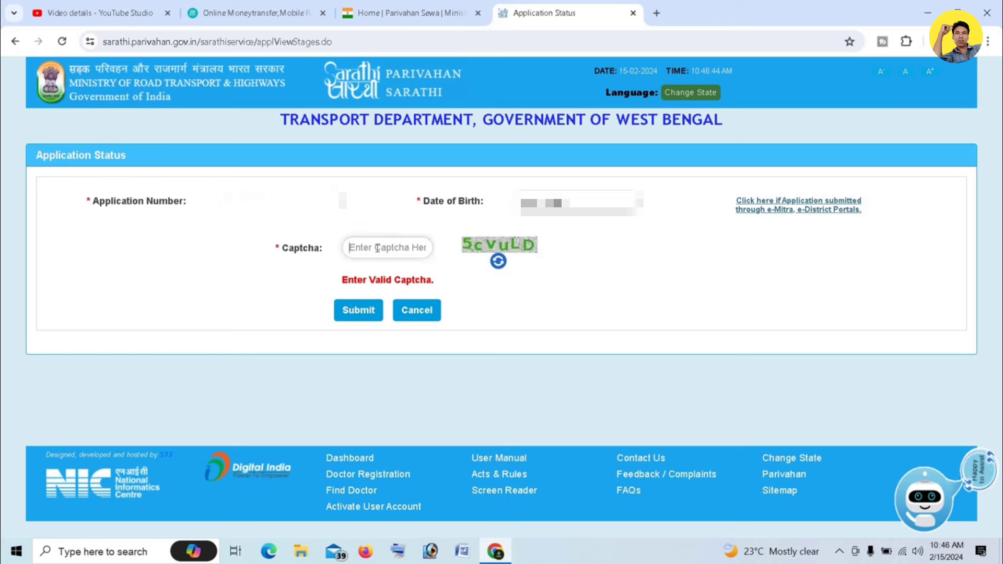
type("5")
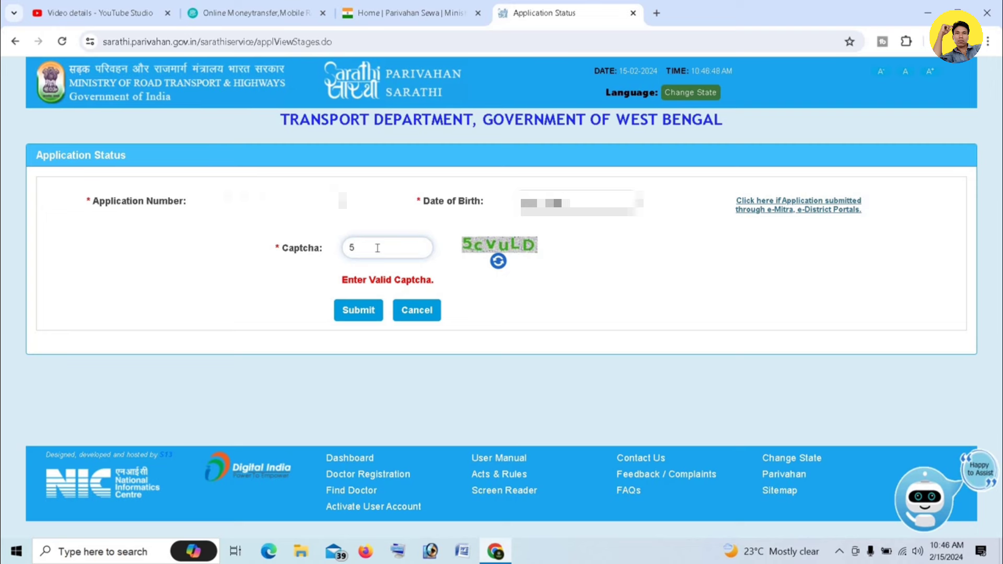
left_click(352, 317)
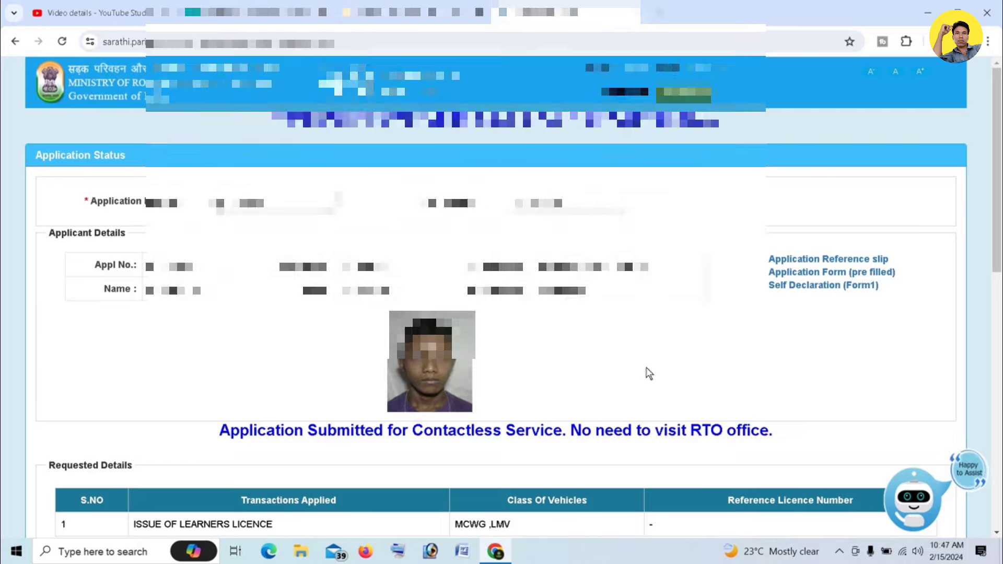
Scroll to the stages table and proceed with the pending FEE PAYMENT stage.
scroll(648, 374, "down", 5)
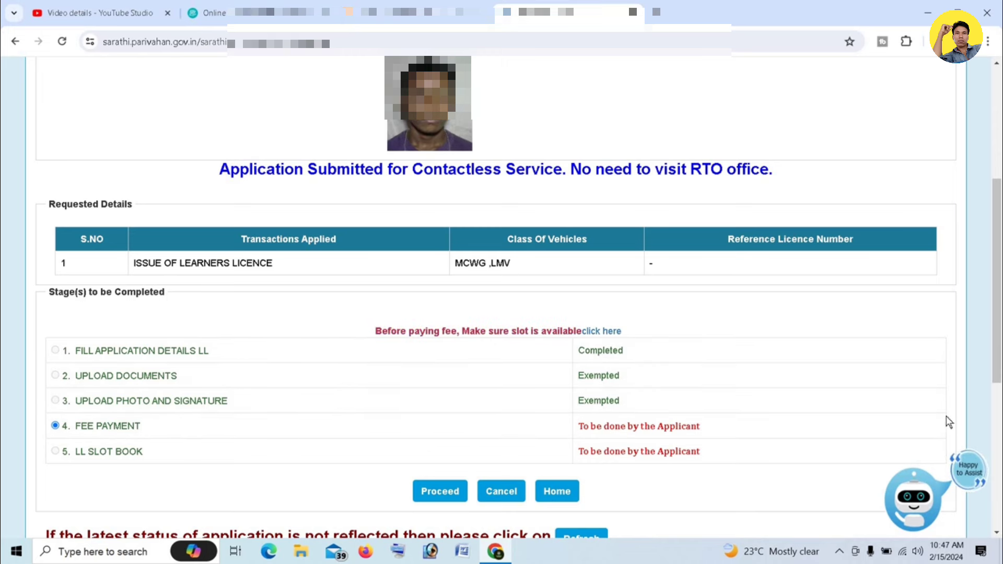
scroll(728, 351, "down", 2)
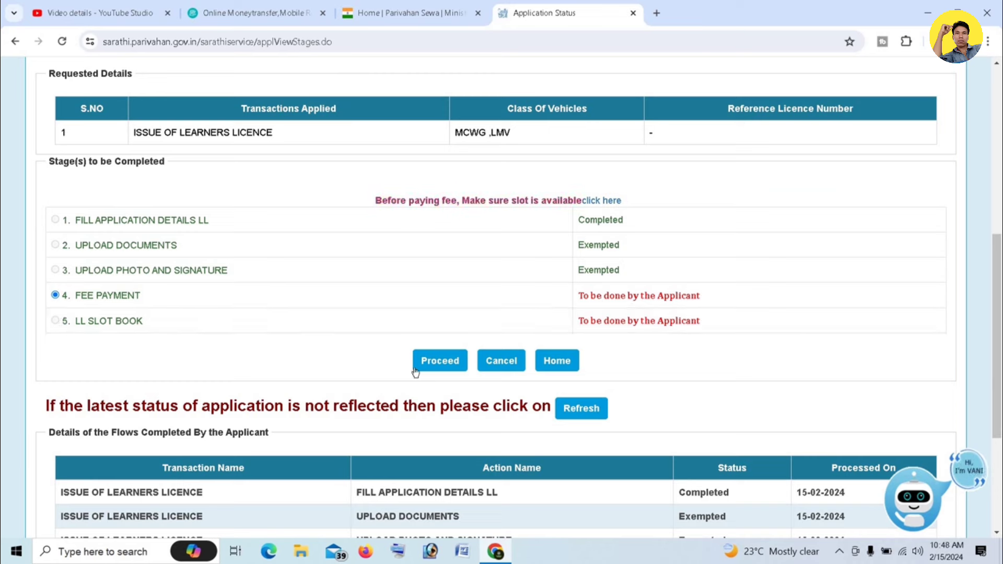
left_click(440, 361)
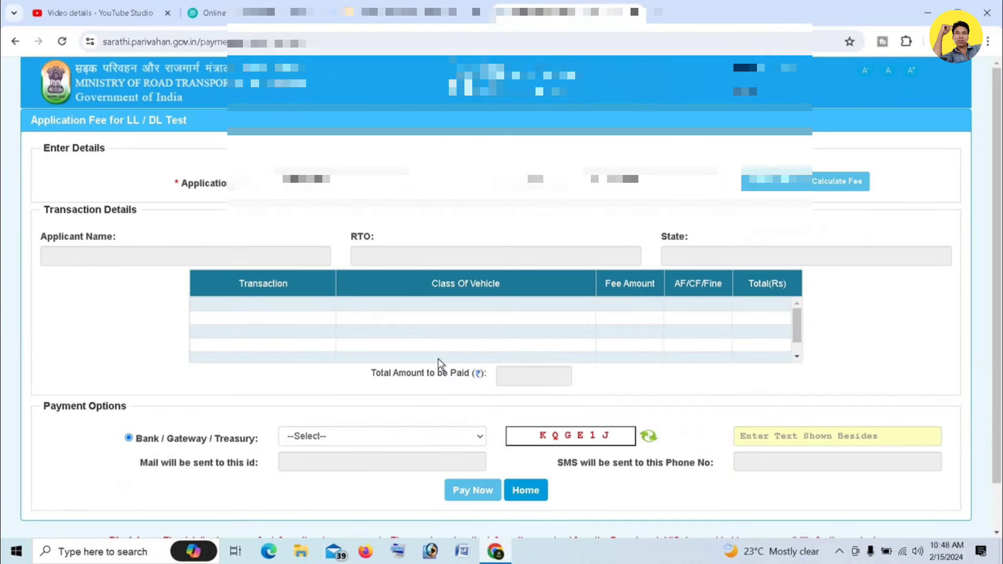
Choose GRIPS West bengal as the gateway for the 390.00 fee and enter the captcha.
scroll(655, 294, "down", 1)
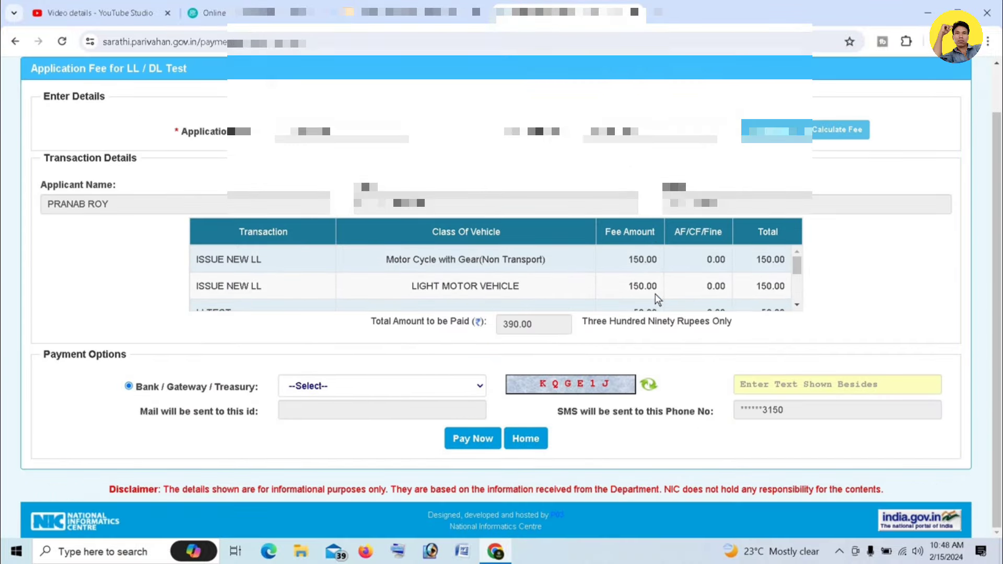
scroll(656, 291, "down", 1)
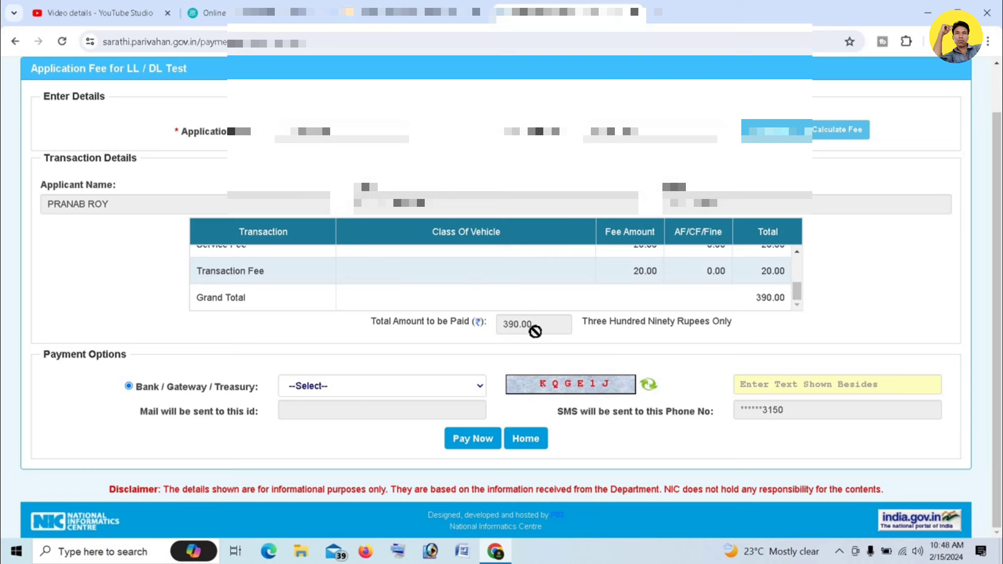
left_click(409, 386)
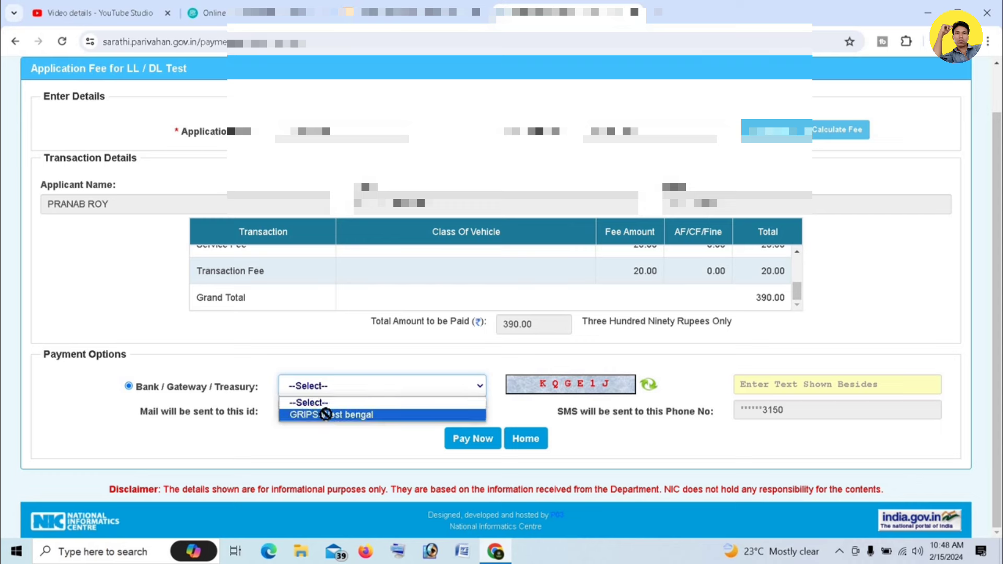
left_click(325, 414)
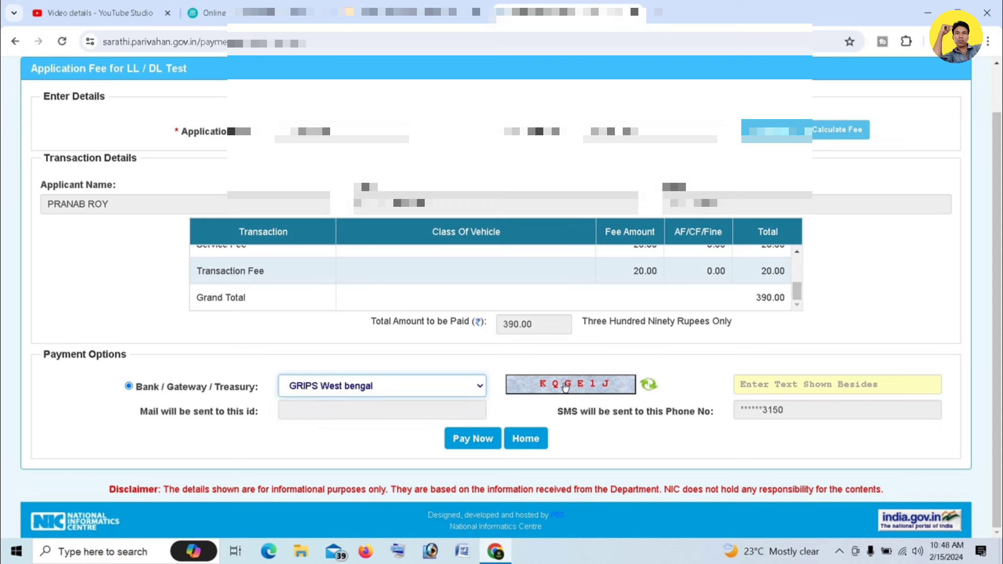
left_click(756, 383)
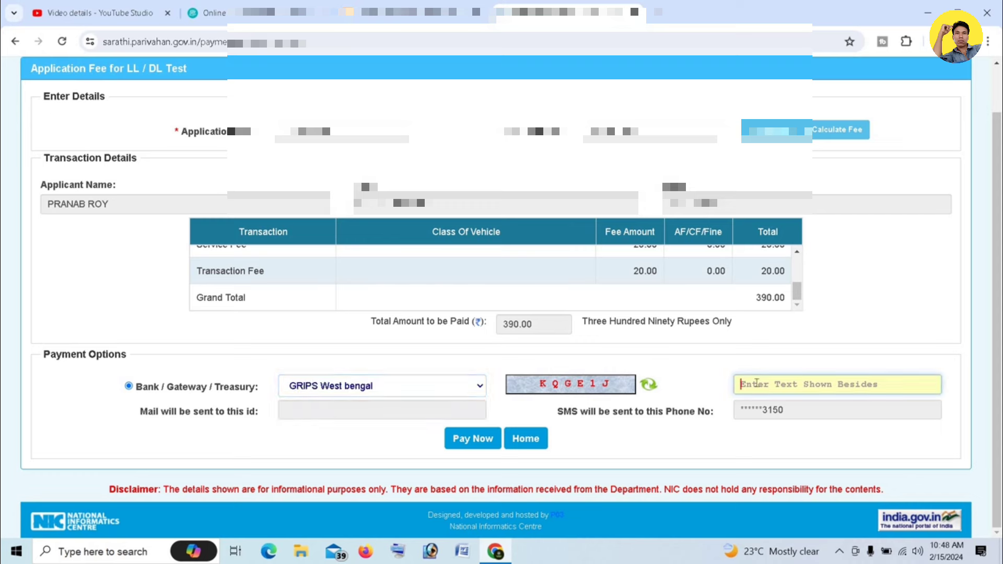
type("K")
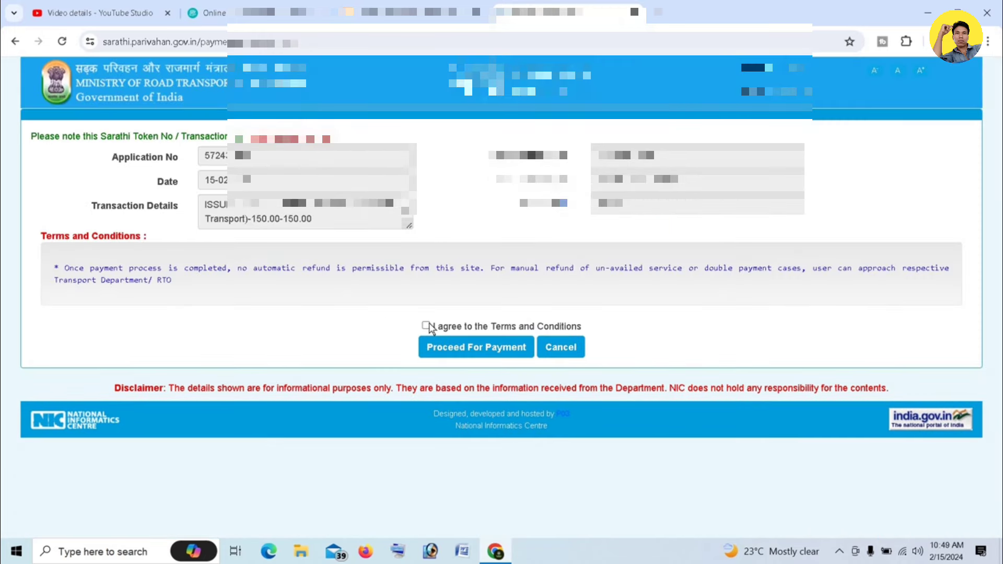
Accept the Terms and Conditions and hand the ₹390 fee over to GRIPS 2.0.
left_click(425, 326)
left_click(478, 346)
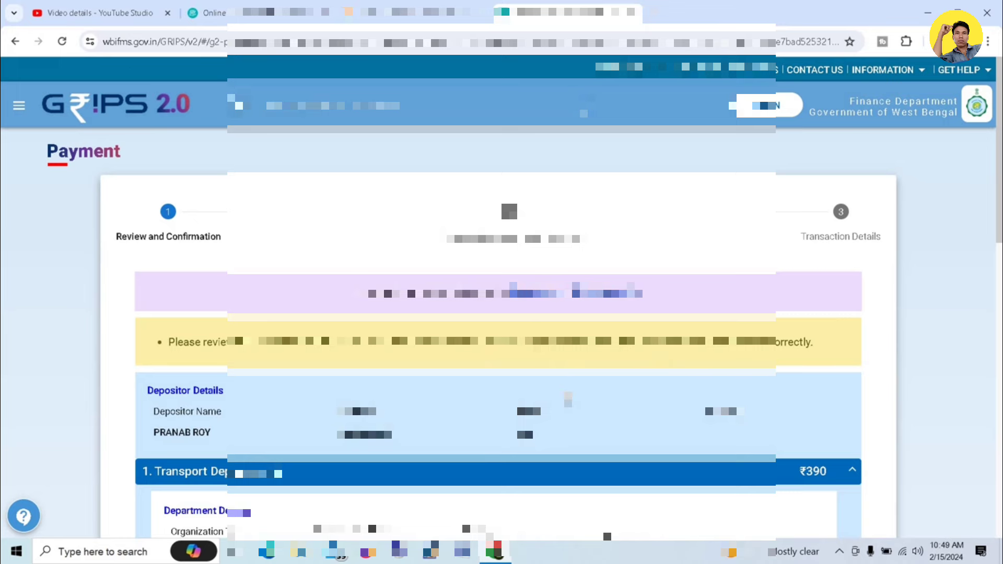
Mark the ₹390 payment details as verified and continue to payment mode selection.
scroll(501, 313, "down", 5)
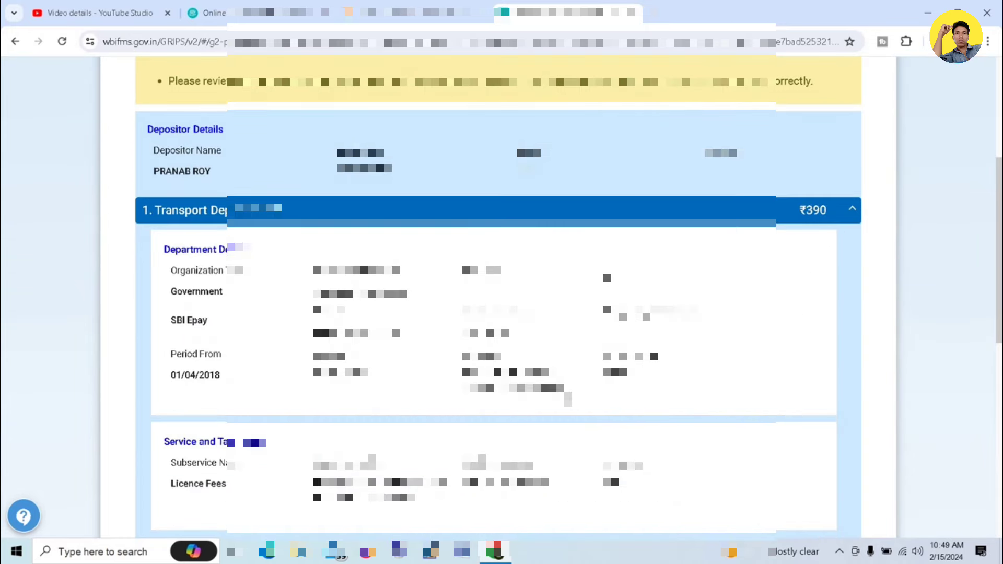
scroll(502, 314, "down", 5)
left_click(452, 379)
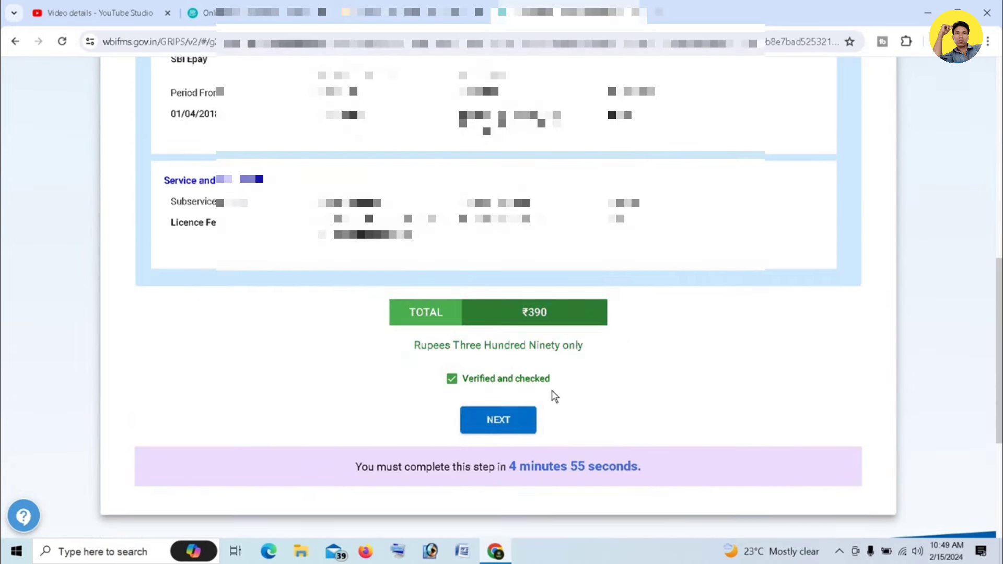
left_click(511, 417)
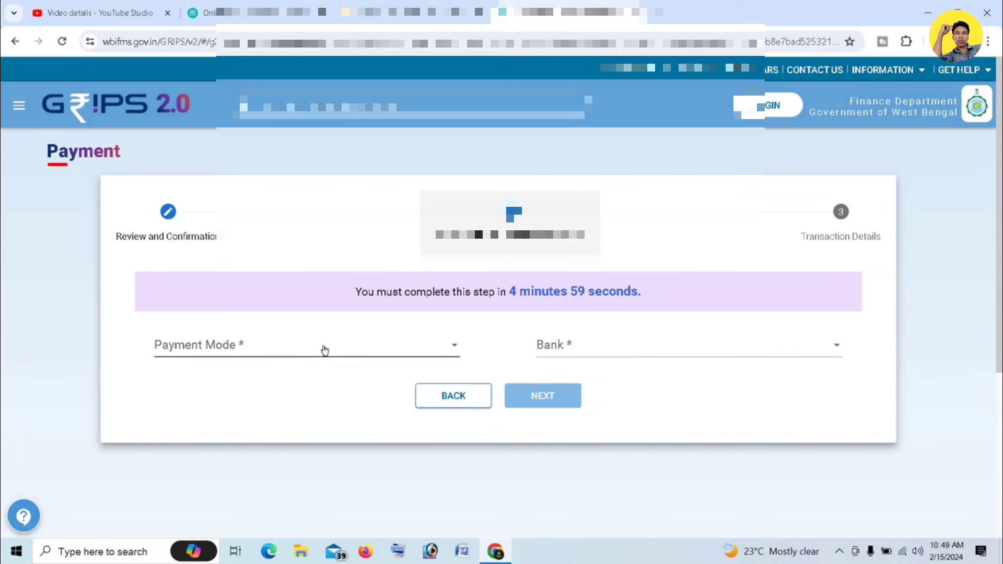
Pay with SBI Epay through Payment Gateway/Bank and go on to the SBIePay page.
left_click(324, 350)
left_click(205, 346)
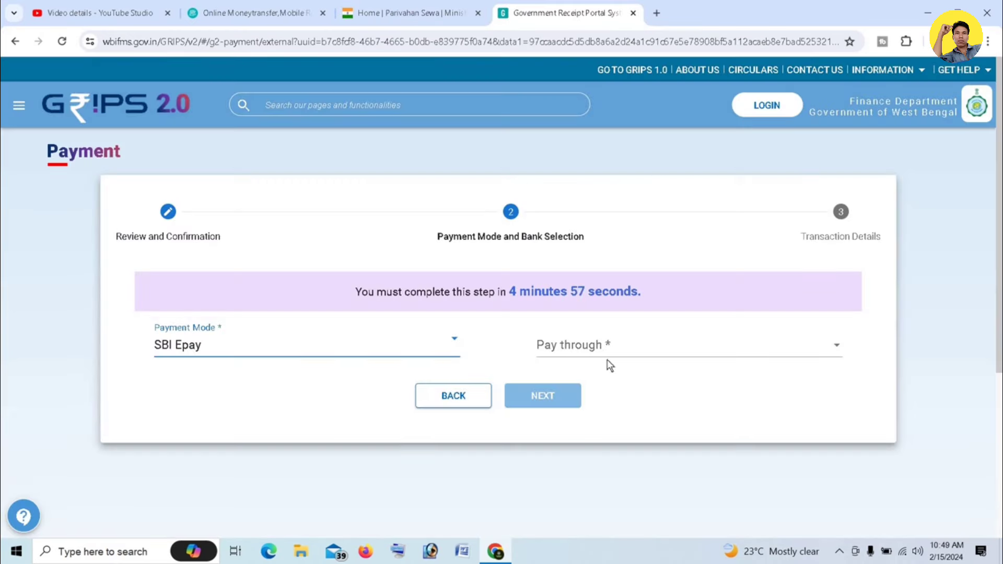
left_click(609, 345)
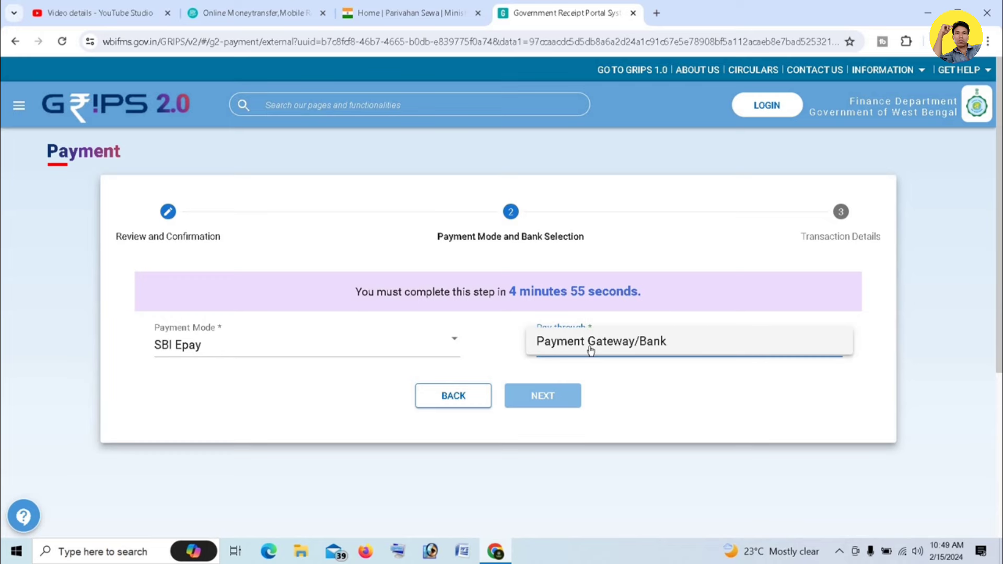
left_click(635, 343)
left_click(559, 393)
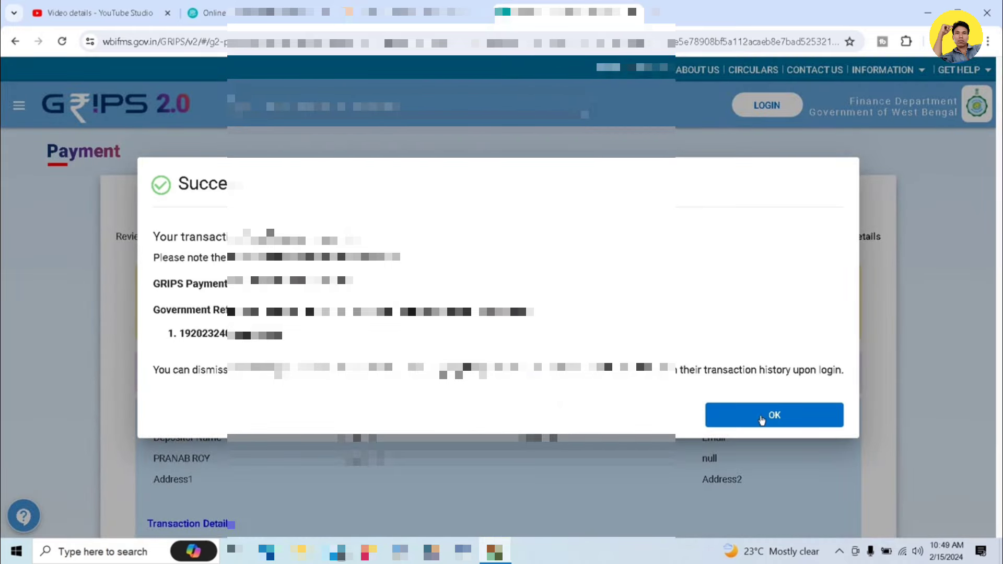
left_click(762, 417)
scroll(537, 306, "down", 17)
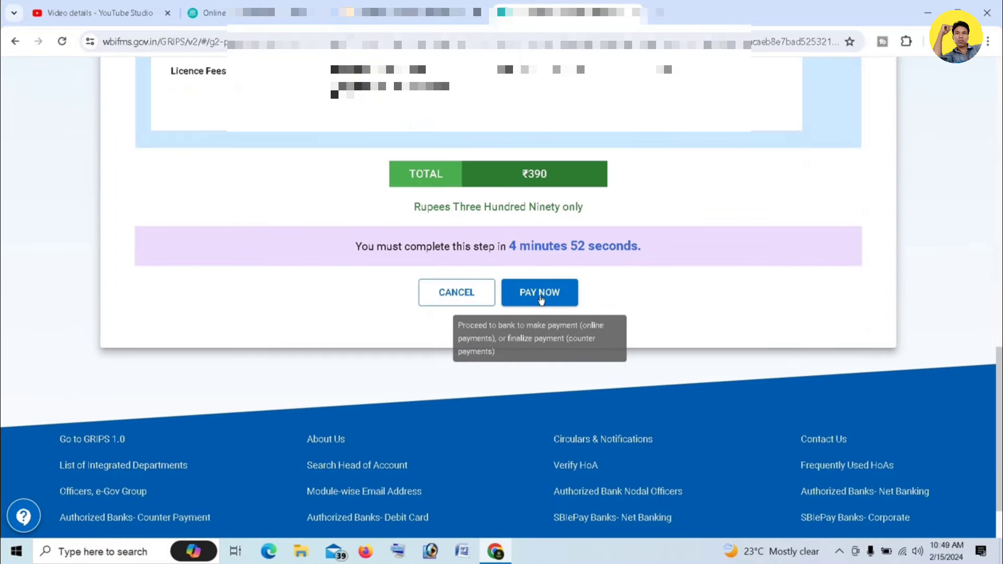
left_click(541, 299)
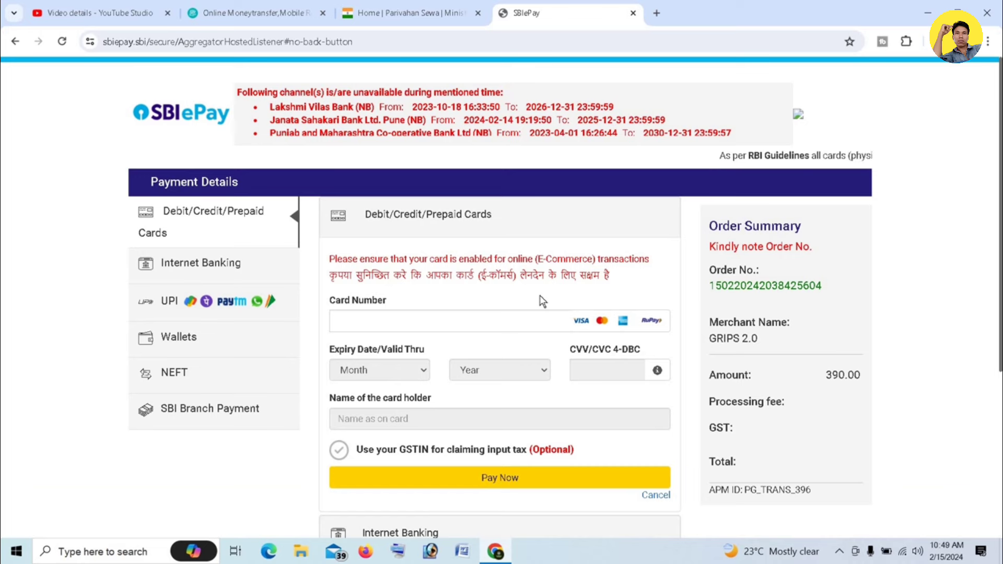
Enter the card number and the one-time password to complete the ₹390 SBIePay payment.
left_click(462, 319)
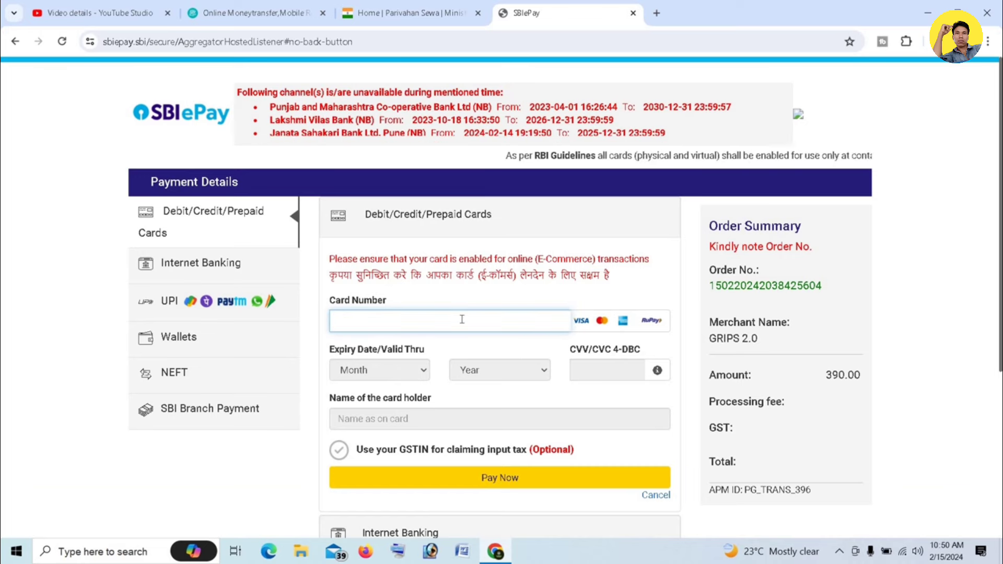
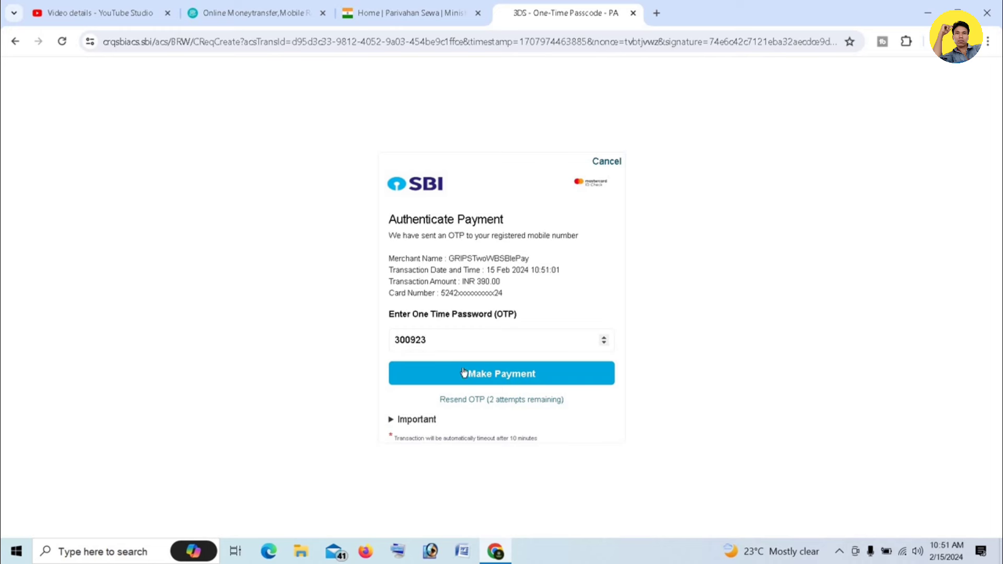
left_click(492, 373)
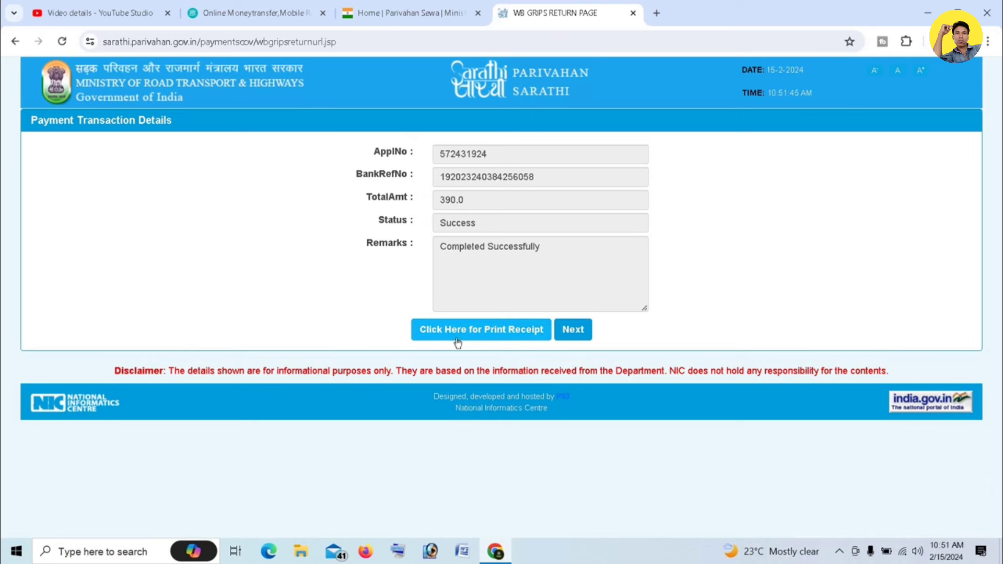
Return to the application status, fix and submit the captcha, and confirm Fee Payment is Completed.
left_click(575, 331)
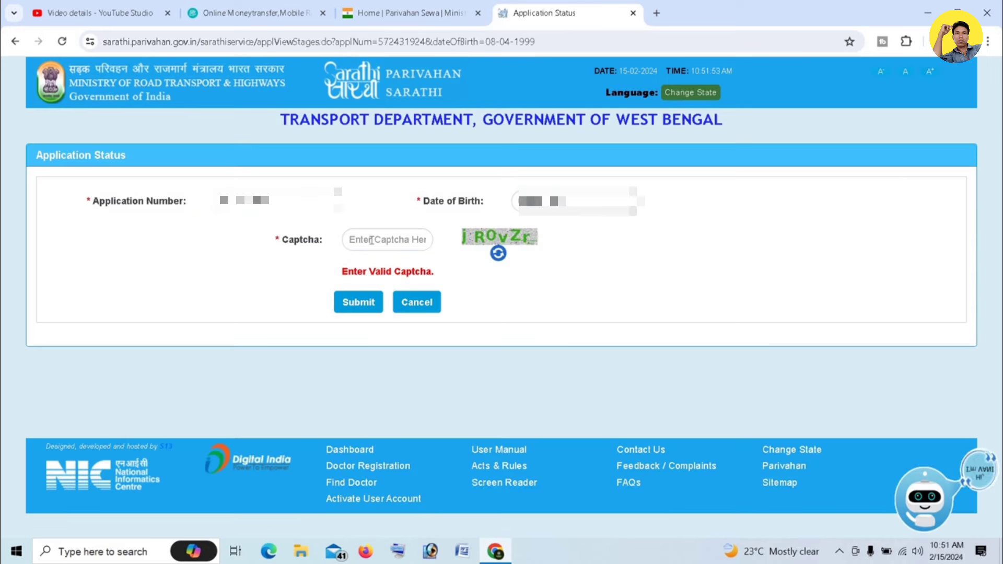
left_click(372, 240)
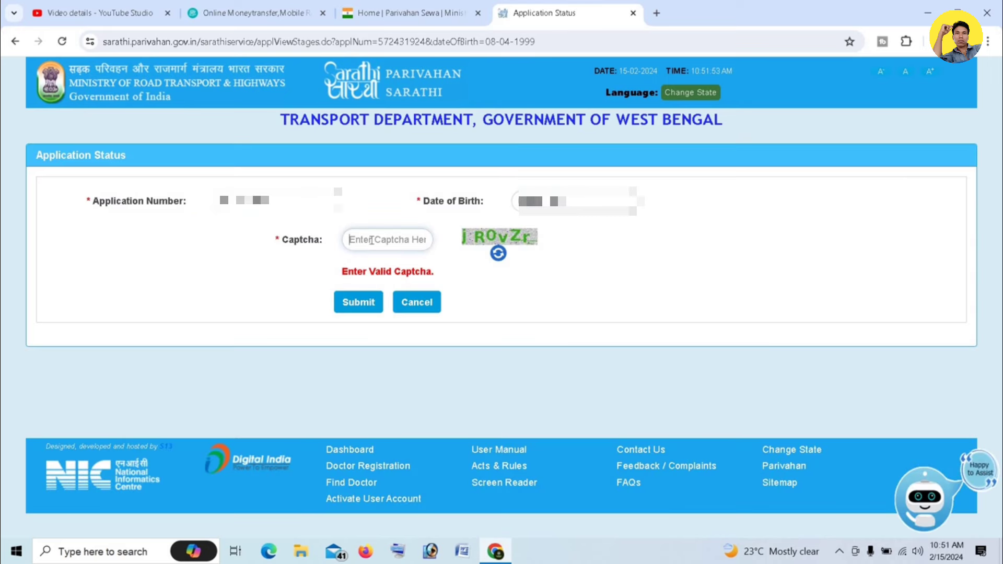
type("j")
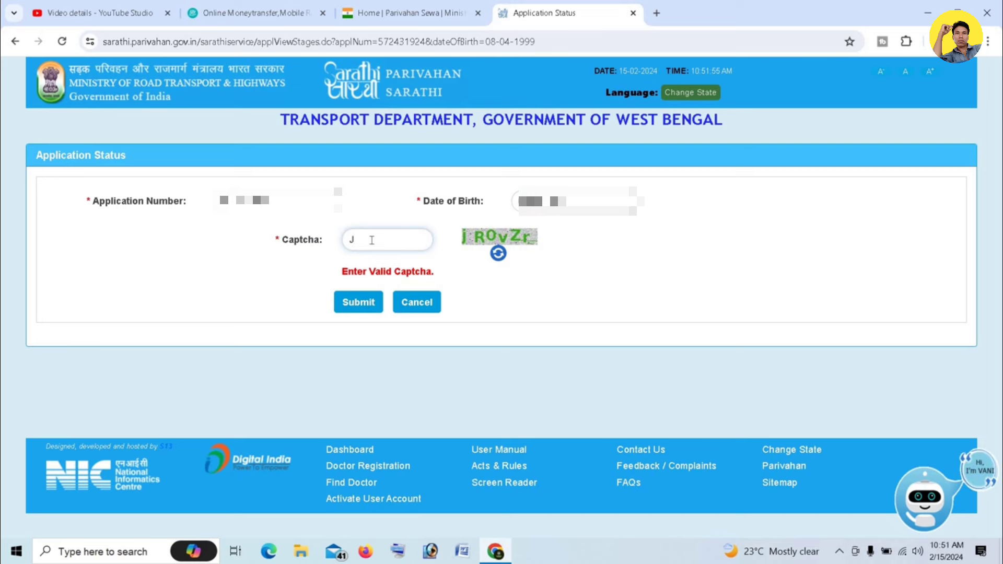
key("BackSpace")
type("j")
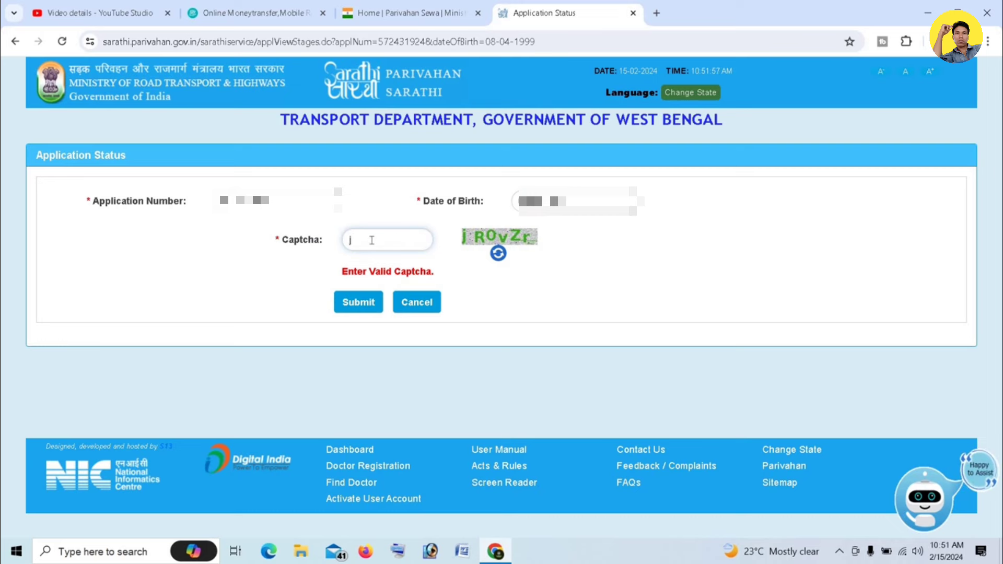
type("R")
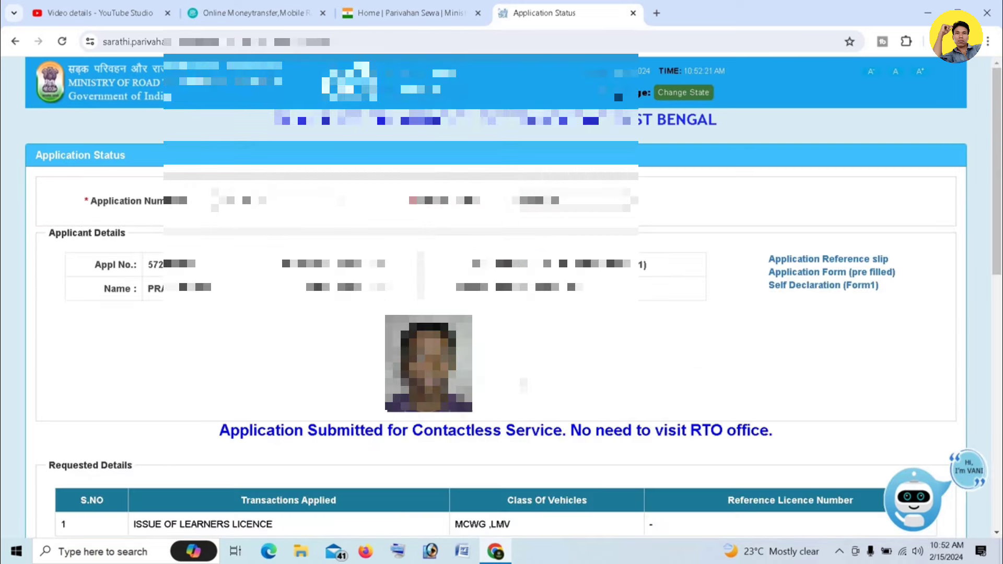
scroll(501, 292, "down", 5)
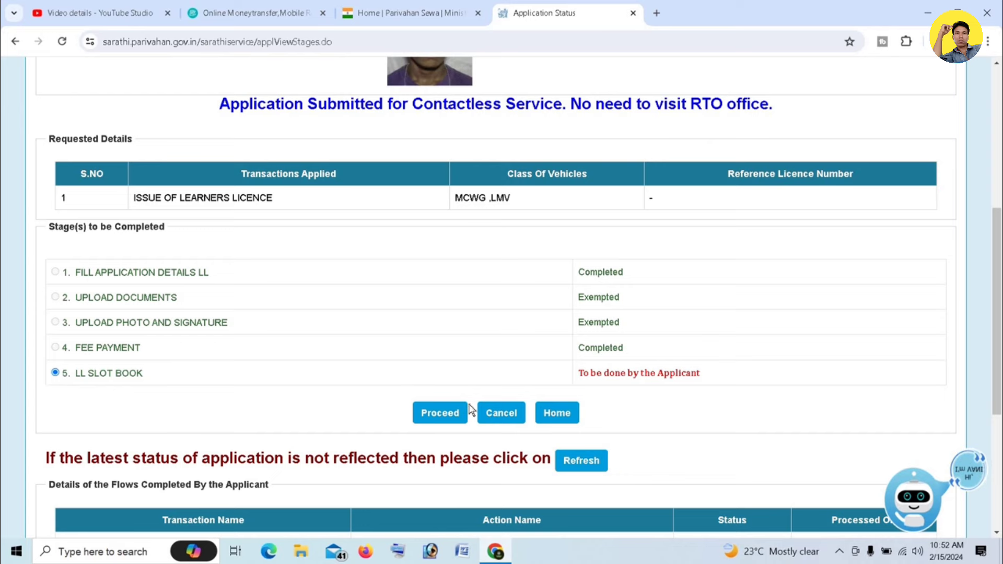
Proceed to the LL Slot Book stage and open the February 2024 booking calendar.
left_click(451, 414)
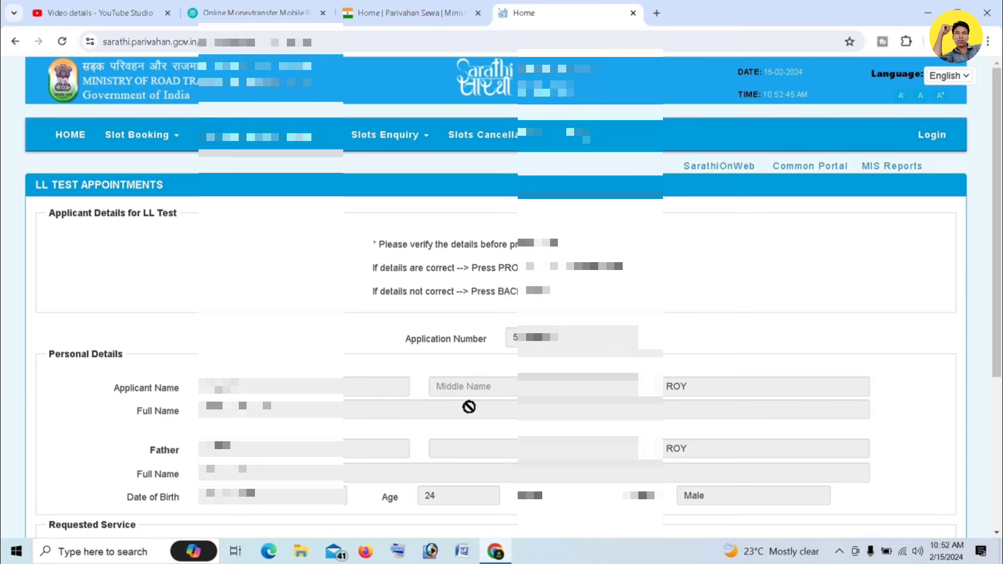
scroll(468, 406, "down", 4)
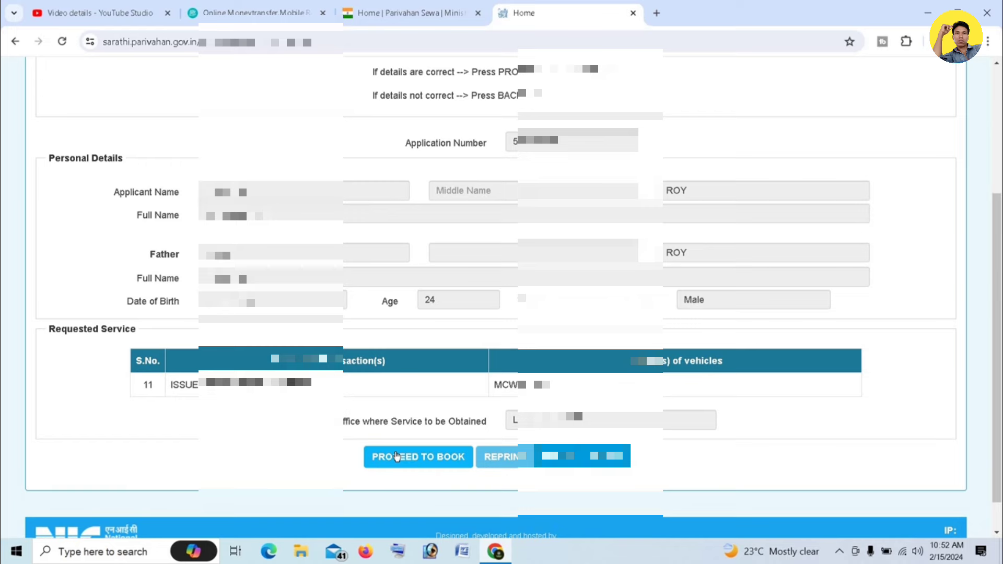
left_click(397, 457)
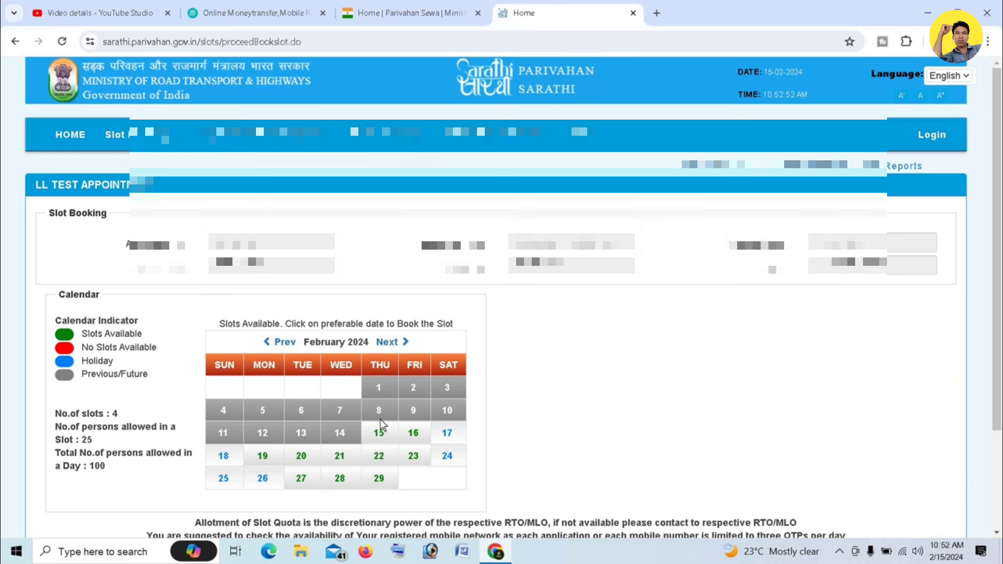
Select 16 February 2024 and book the 13.00-14.00 LL test slot.
left_click(416, 434)
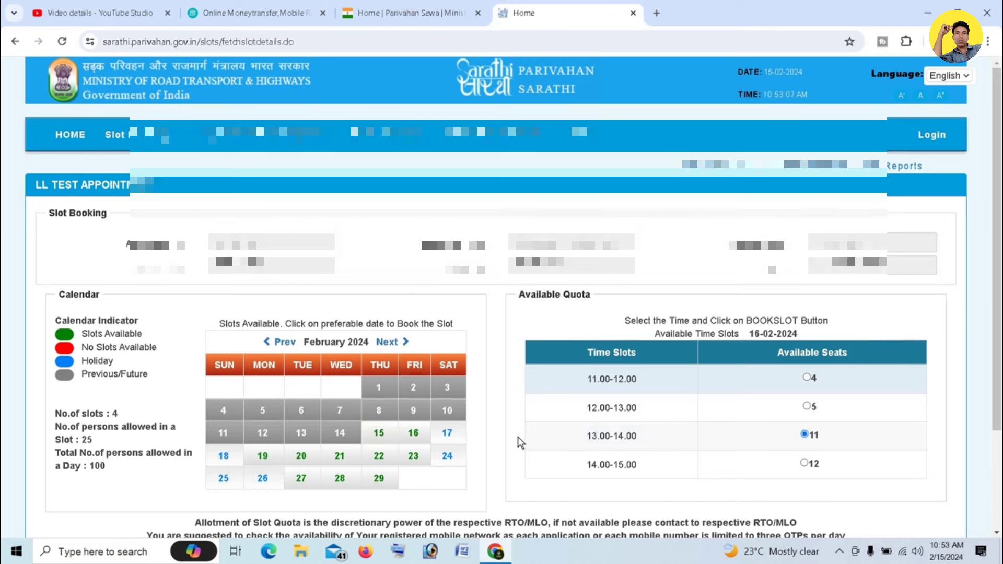
scroll(520, 439, "down", 1)
scroll(518, 434, "down", 1)
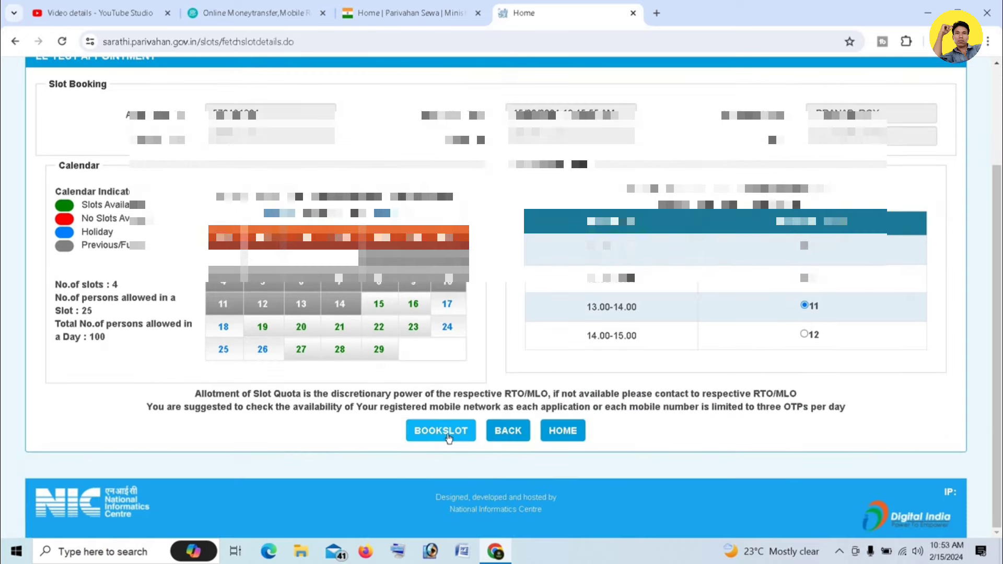
left_click(441, 432)
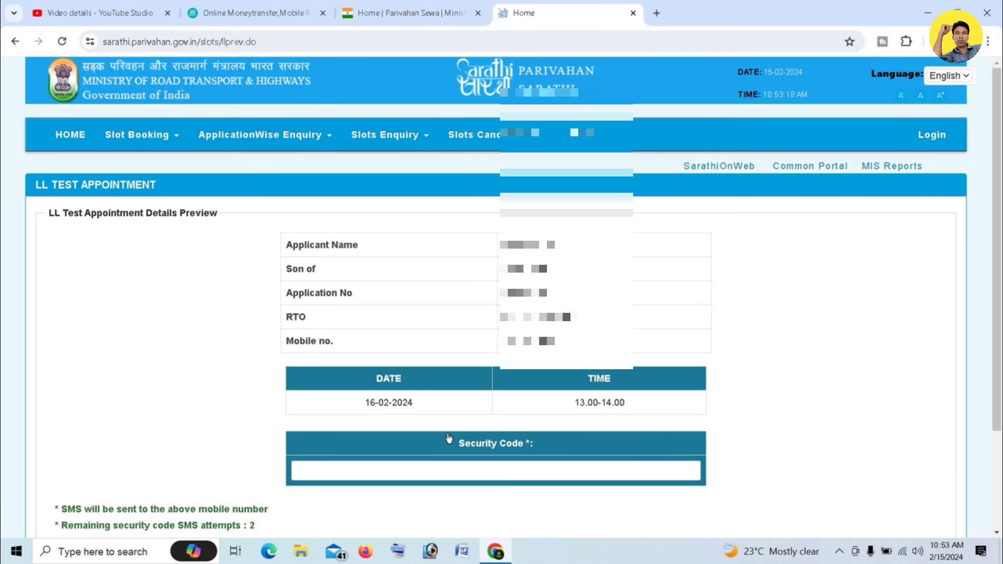
Enter the SMS security code and confirm the slot booking at RTO Jalpaiguri.
left_click(362, 473)
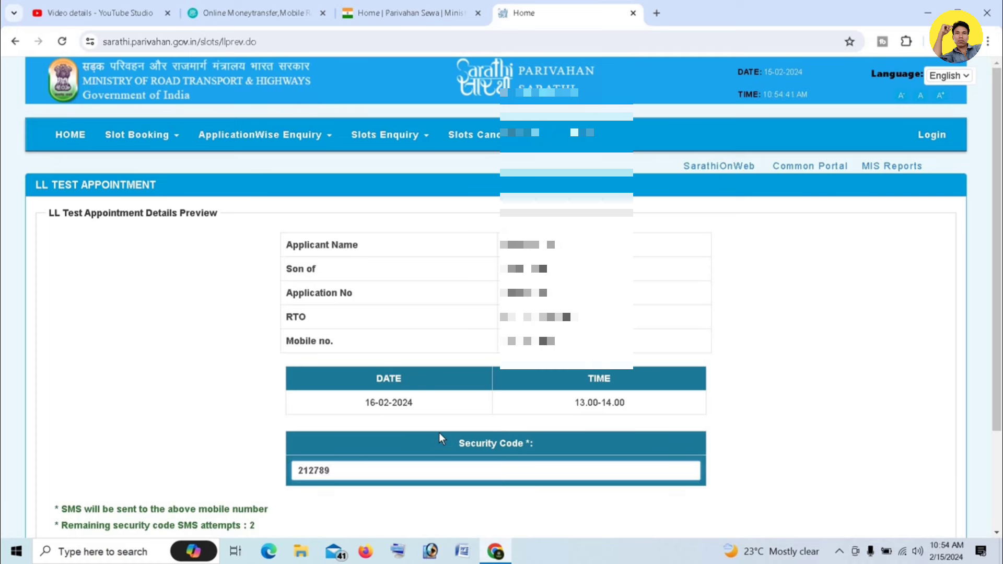
scroll(438, 438, "down", 3)
left_click(474, 421)
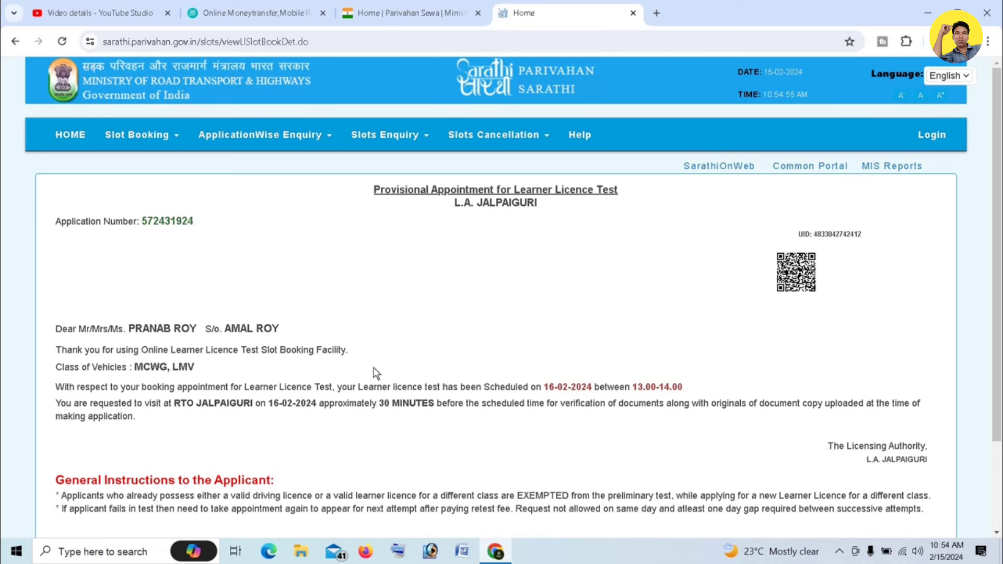
Leave the provisional appointment letter and return to the Application Status form.
scroll(430, 372, "down", 1)
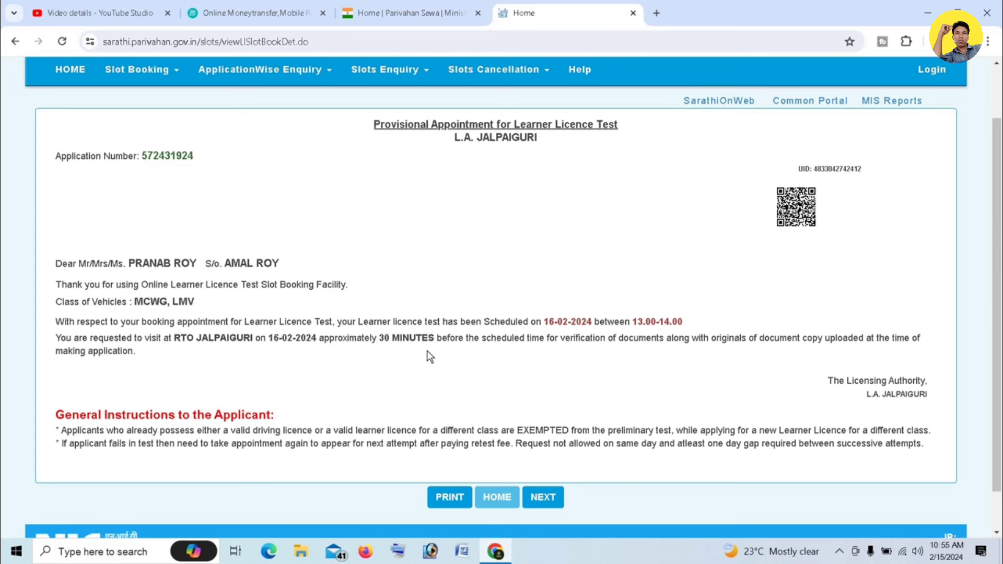
left_click(551, 500)
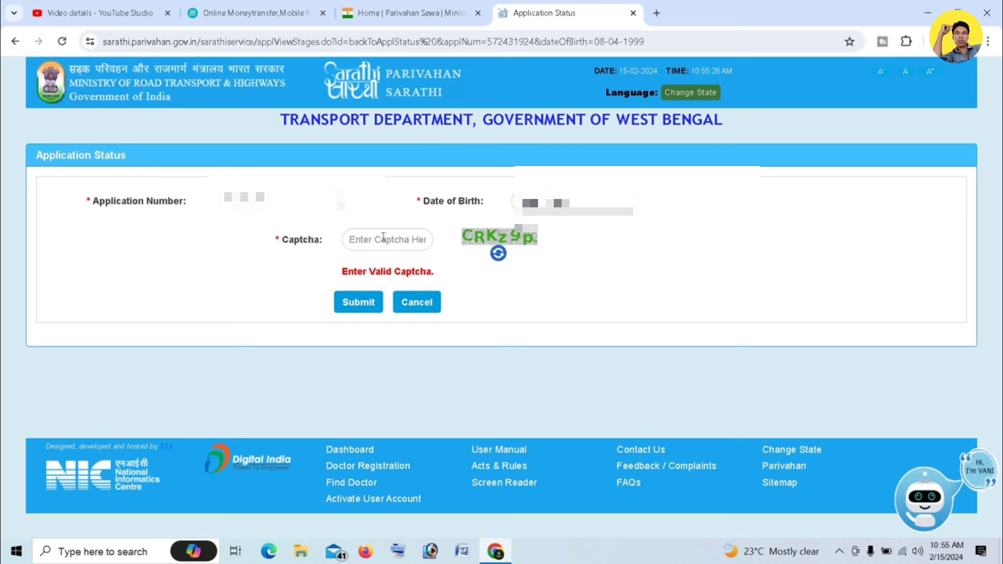
Submit the captcha to check application status, then follow the Road Safety Tutorial link under Current Status.
left_click(382, 237)
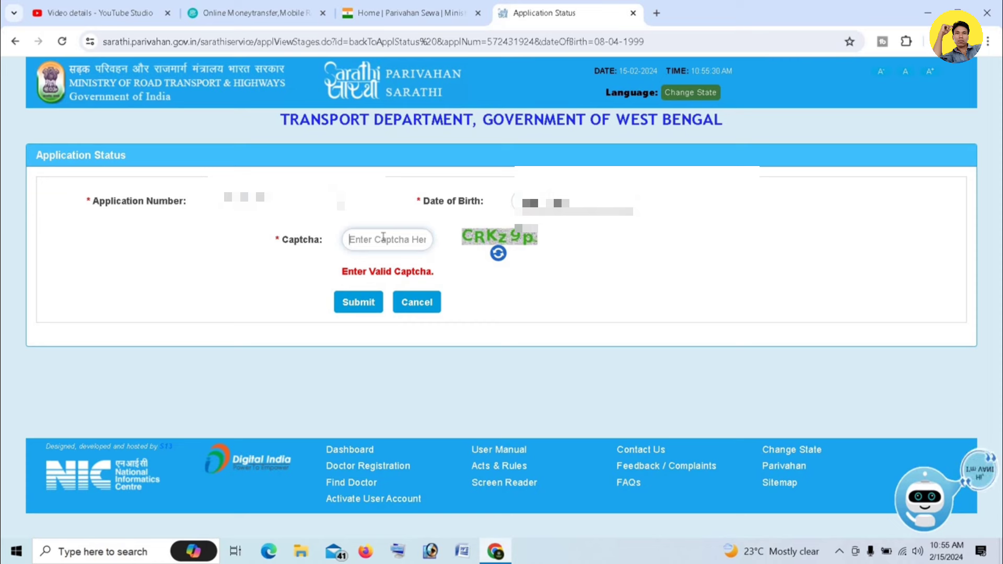
left_click(359, 304)
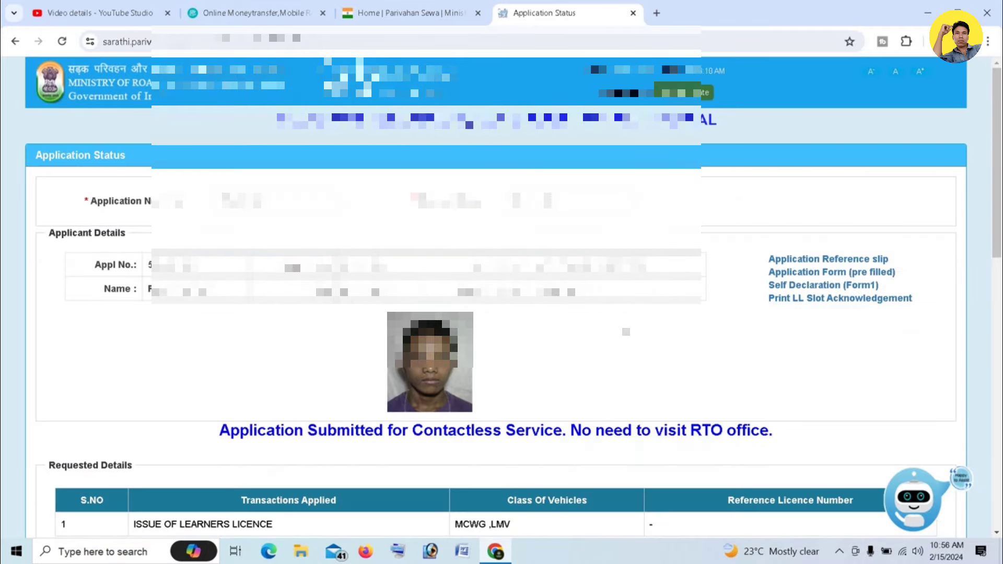
scroll(501, 292, "down", 5)
scroll(306, 340, "down", 3)
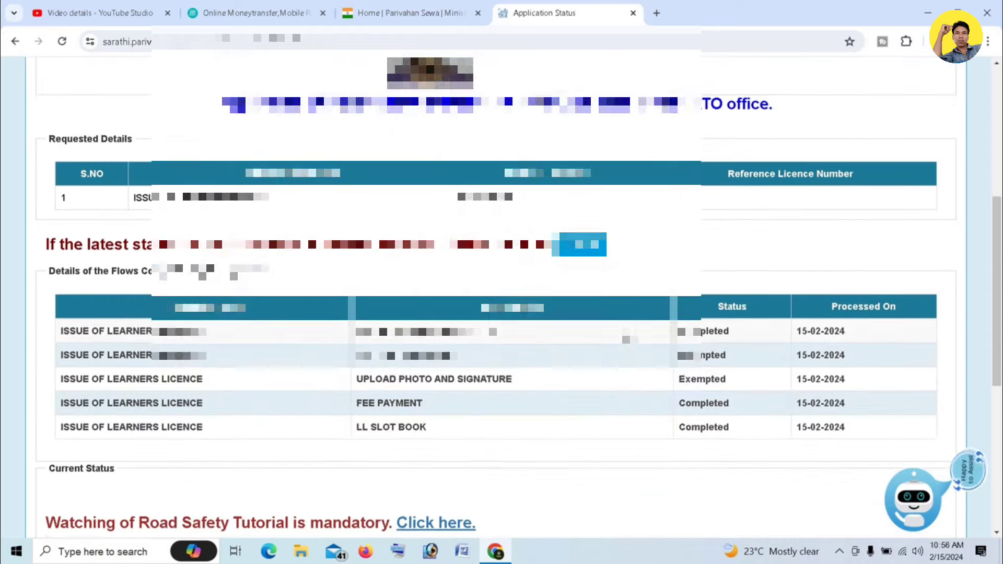
scroll(306, 340, "up", 3)
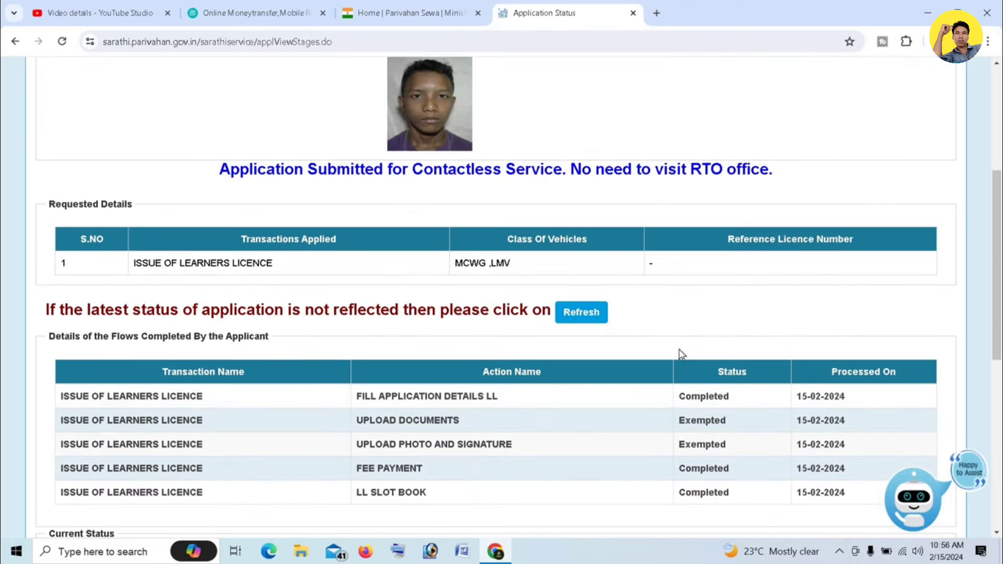
scroll(674, 353, "down", 3)
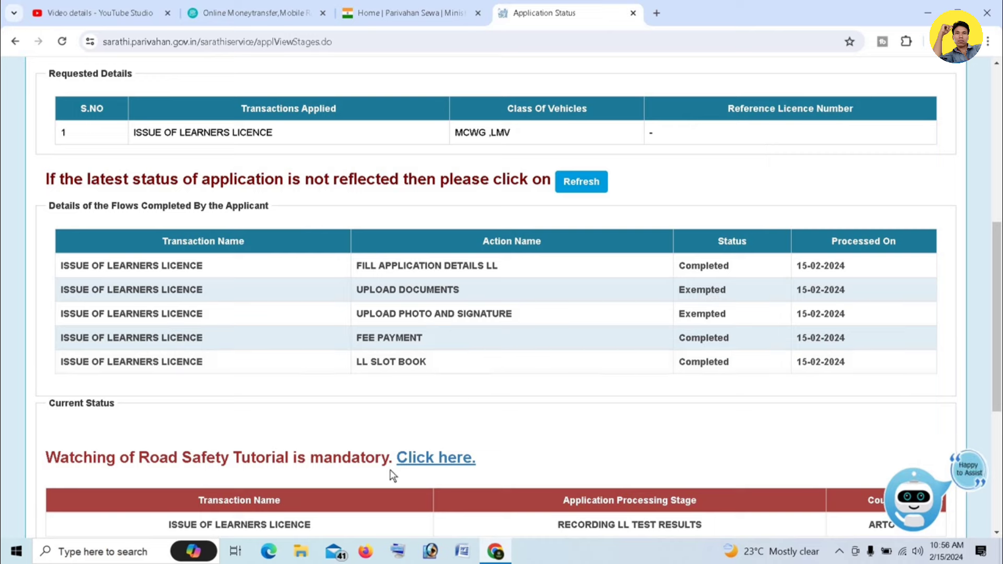
left_click(416, 460)
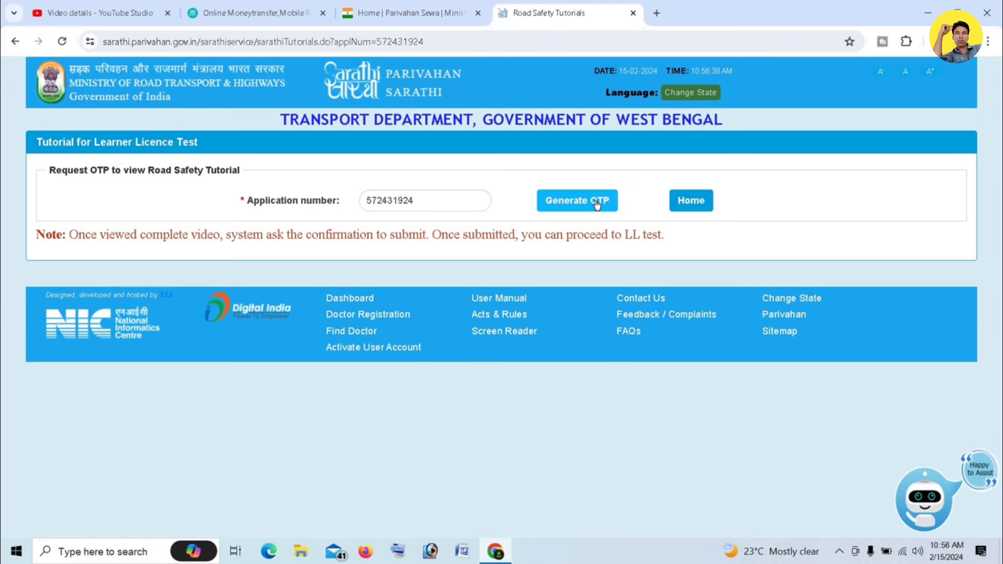
Generate an OTP and submit the received code, keeping ENGLISH, to reach the road safety videos.
left_click(597, 204)
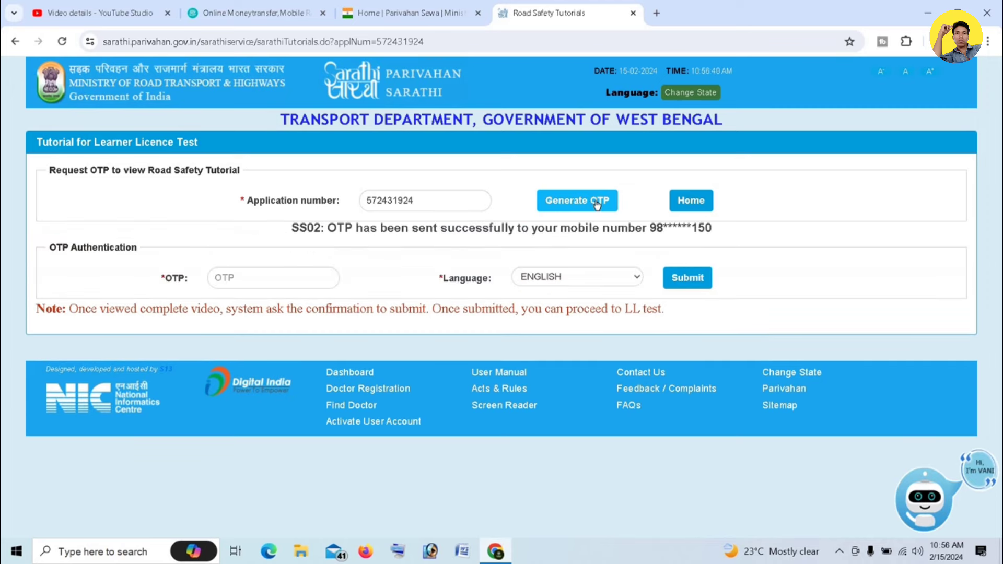
left_click(246, 281)
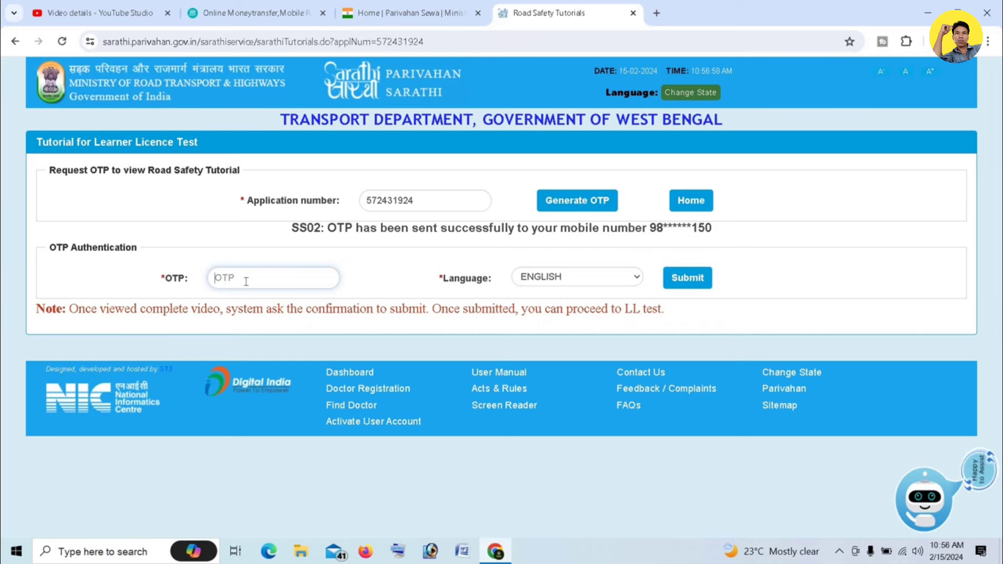
left_click(687, 281)
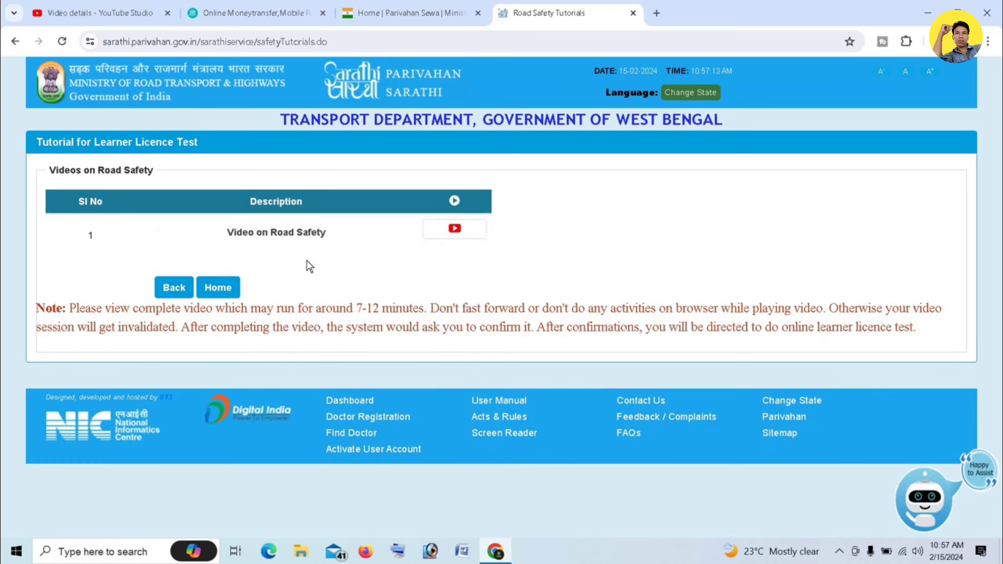
Play the Video on Road Safety with the volume lowered and watch it to the end.
left_click(460, 230)
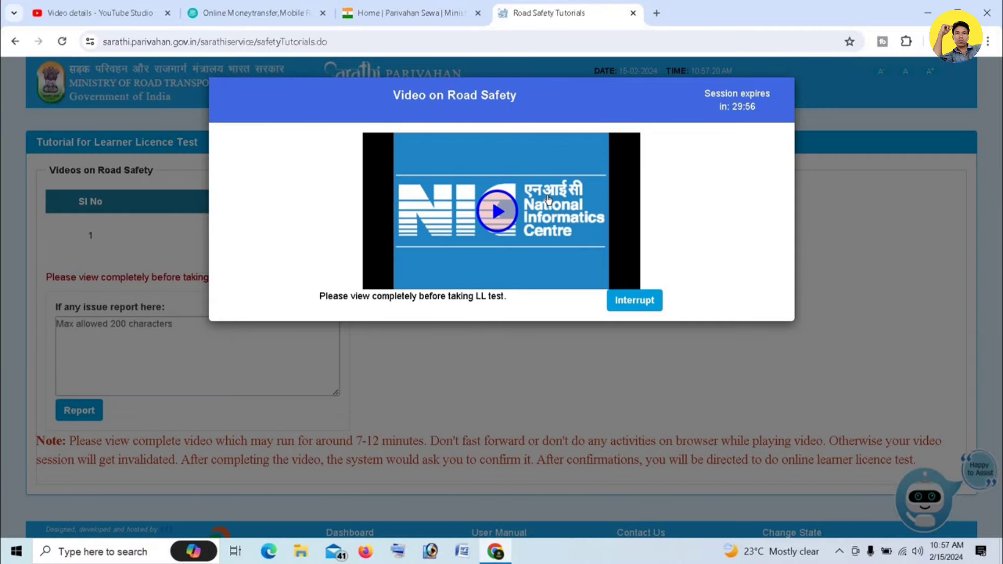
left_click(497, 212)
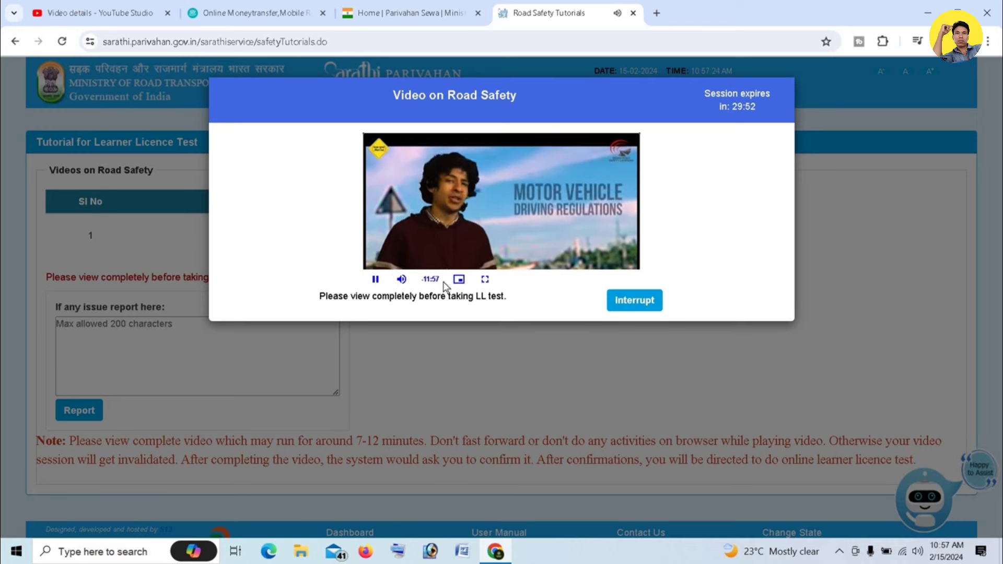
left_click(424, 279)
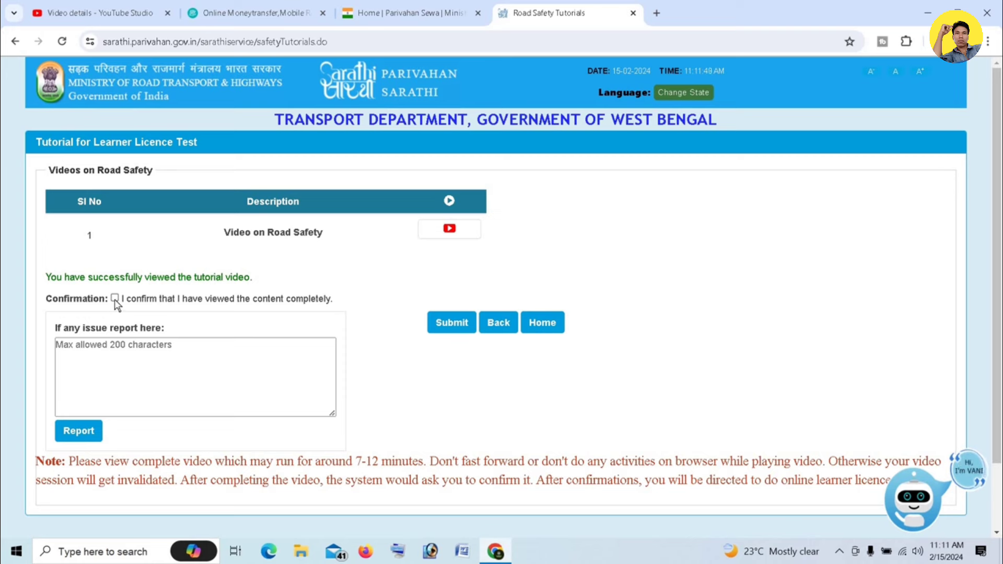
Confirm the tutorial was viewed and continue to the LL-Test sign-in.
left_click(441, 322)
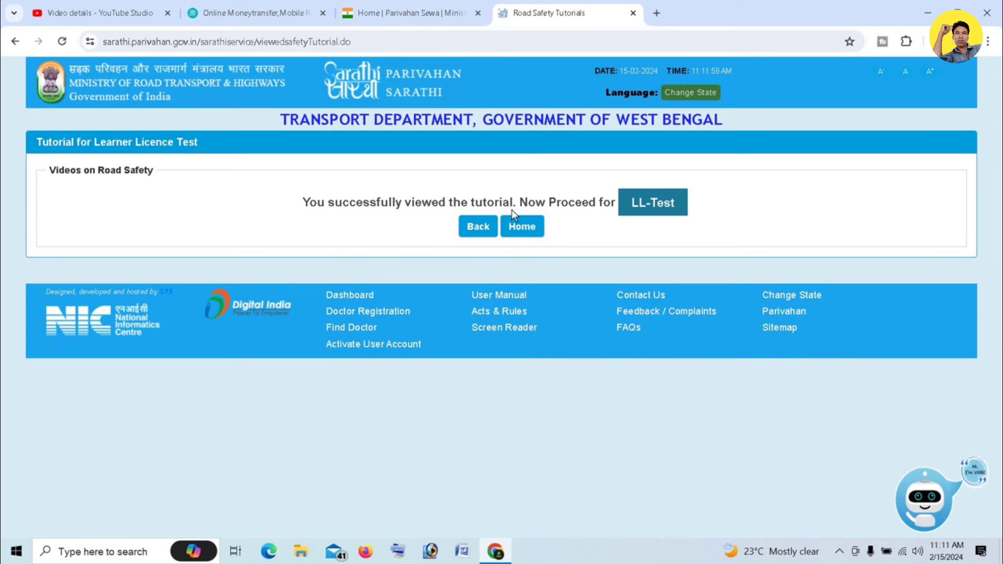
left_click(643, 206)
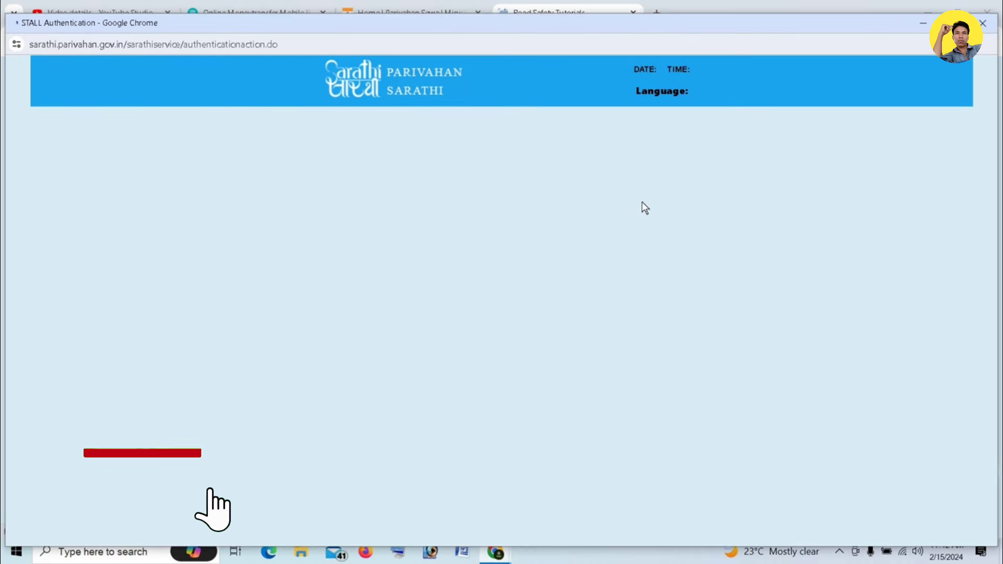